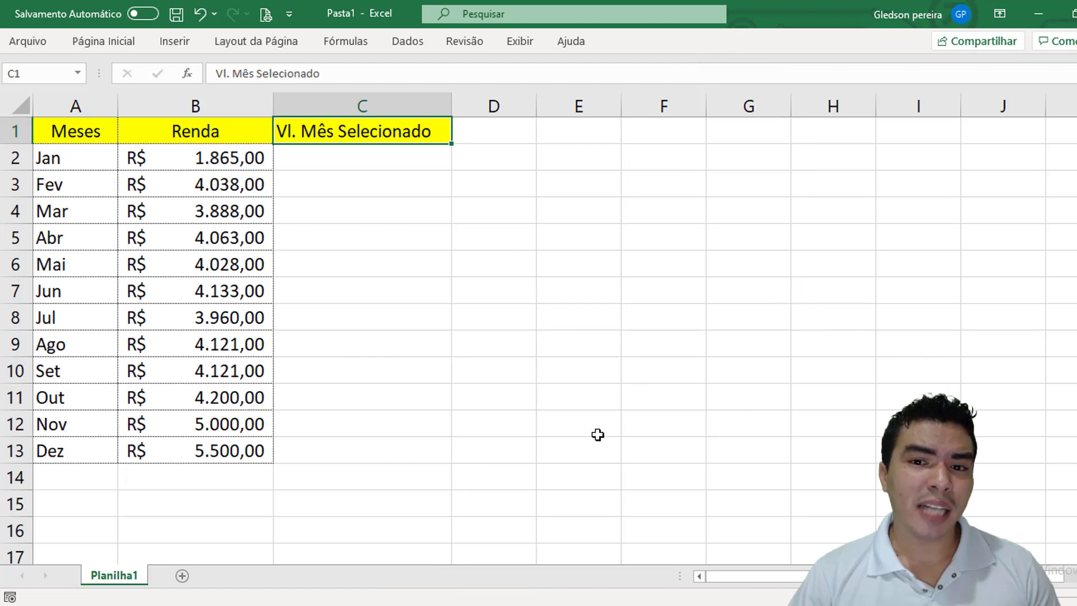
# Select the month and income table A1:B13
pyautogui.click(103, 128)
pyautogui.hotkey('ctrl', 'space')
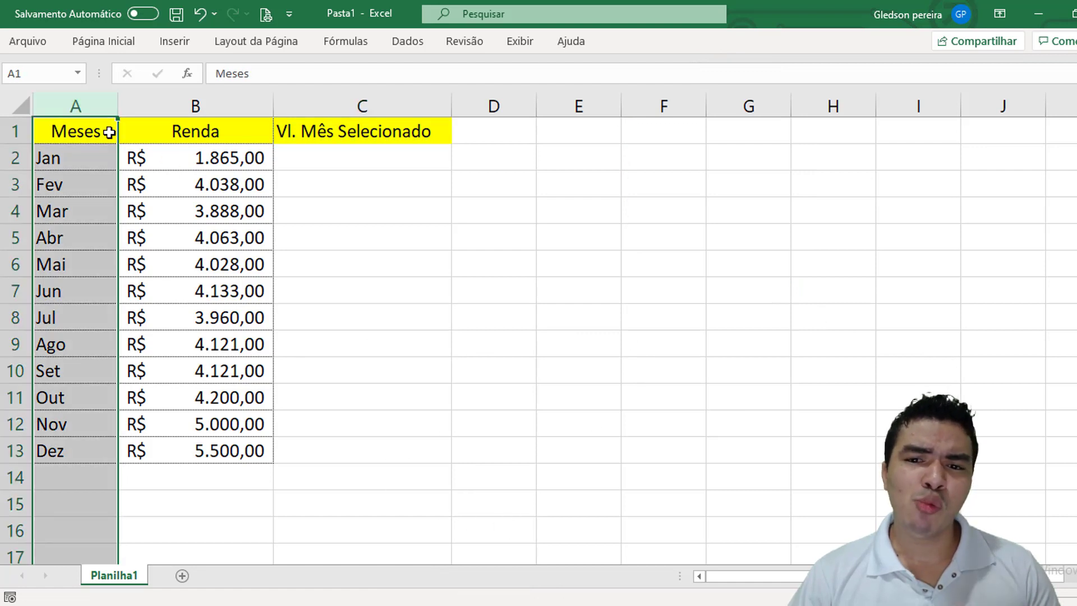
pyautogui.click(256, 107)
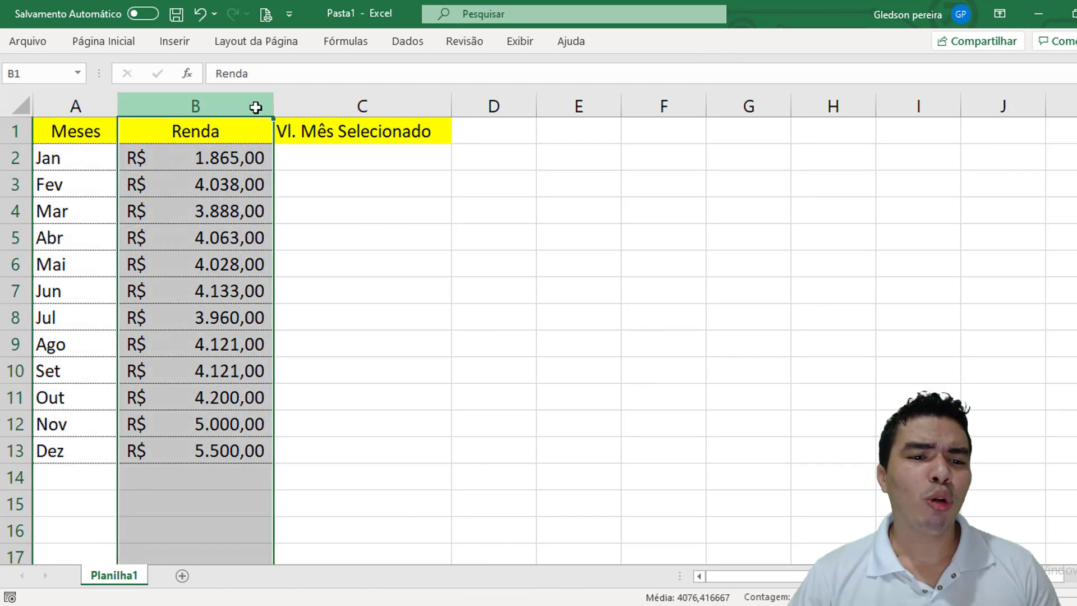
pyautogui.click(409, 119)
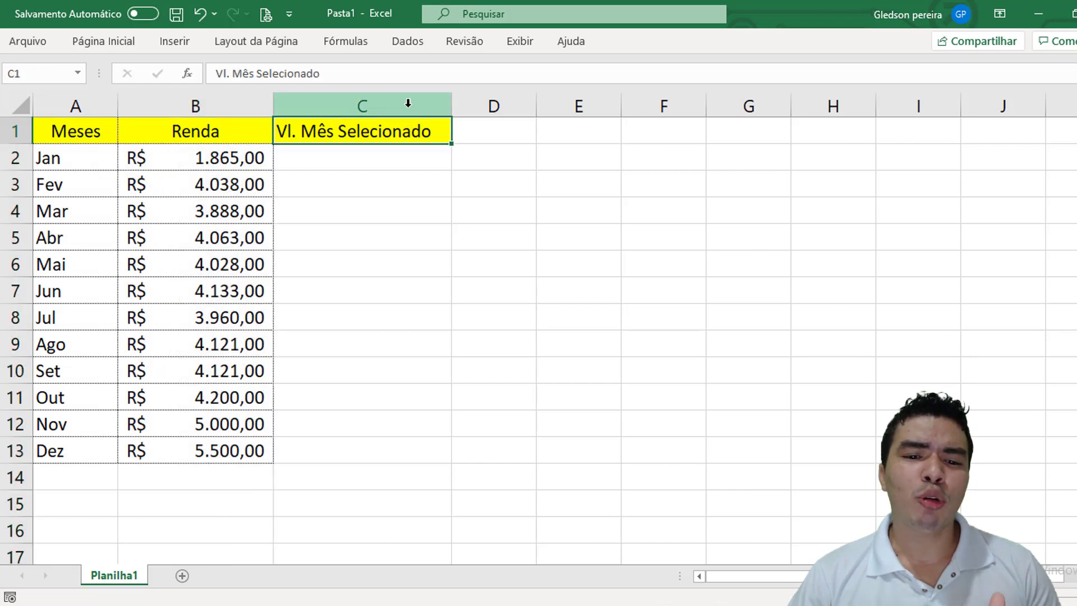
pyautogui.hotkey('ctrl', 'space')
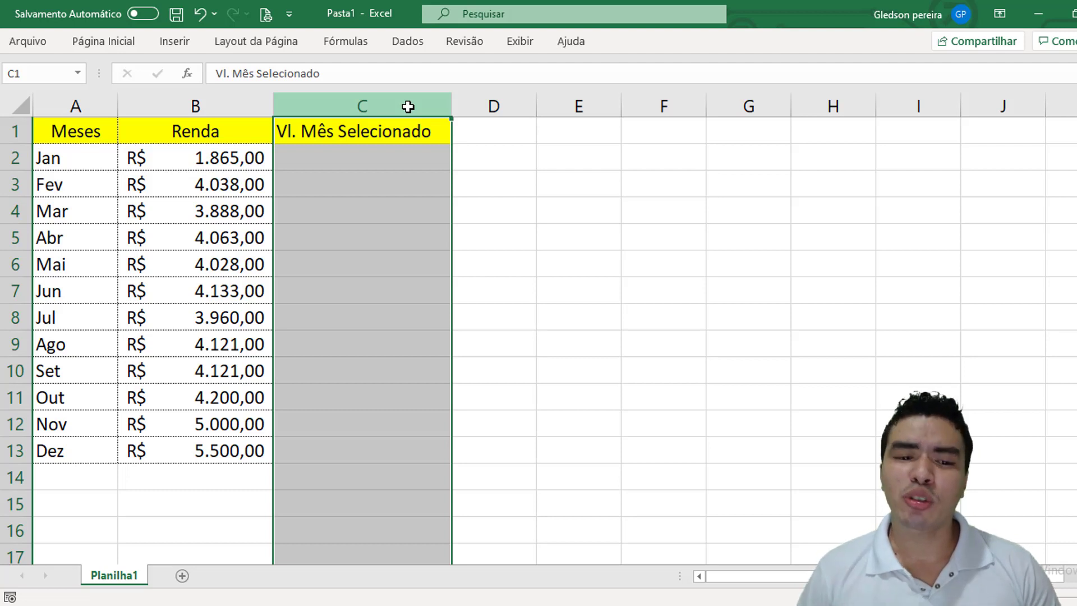
pyautogui.click(79, 129)
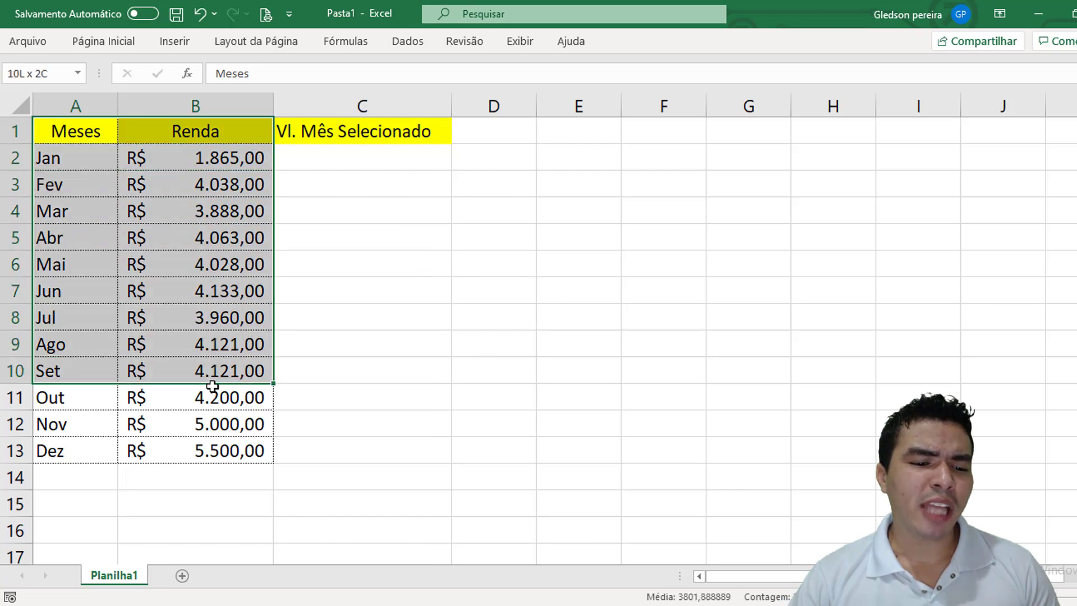
pyautogui.moveTo(109, 134); pyautogui.dragTo(219, 440)
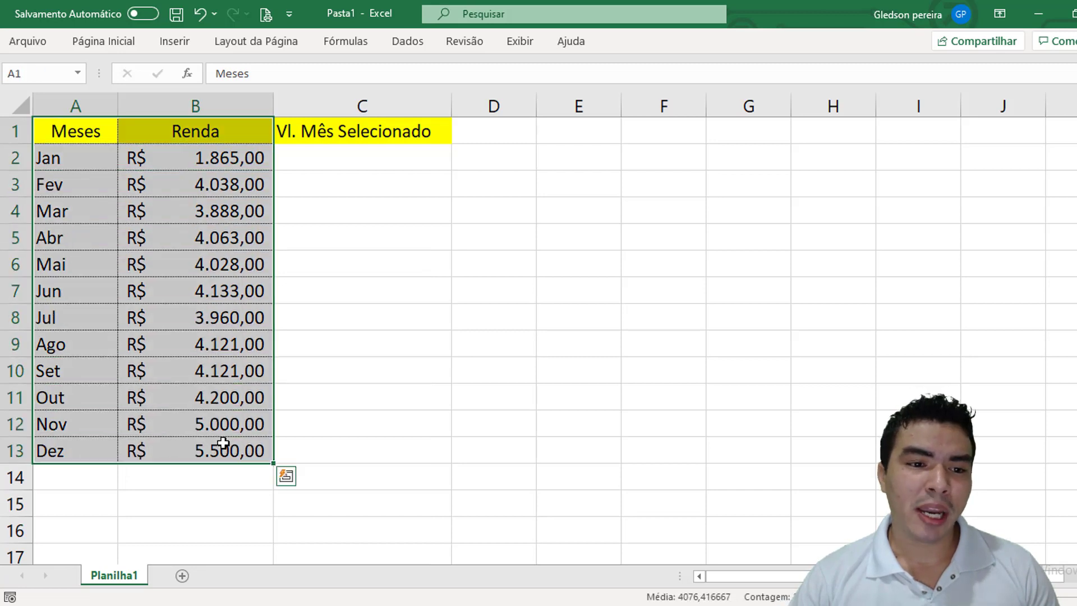
# Insert a clustered column chart of the data and select its Renda series
pyautogui.click(173, 39)
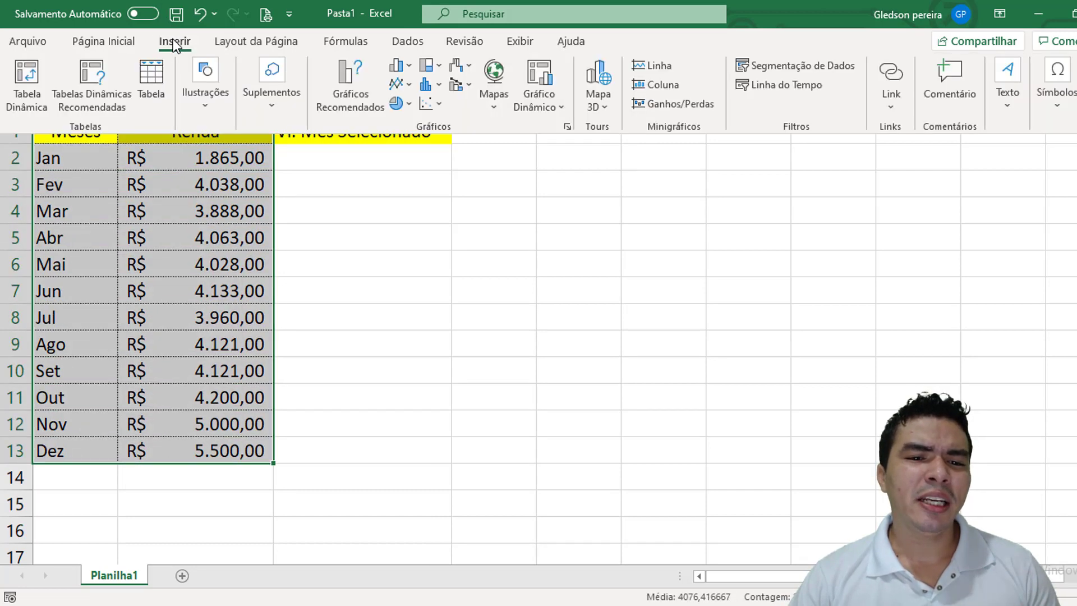
pyautogui.click(412, 68)
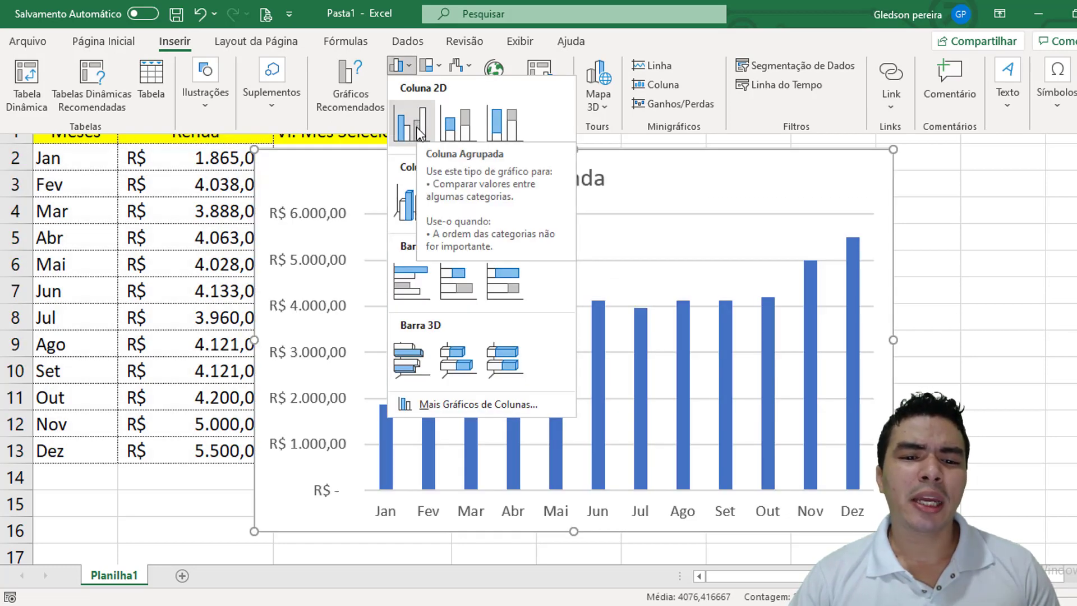
pyautogui.click(416, 126)
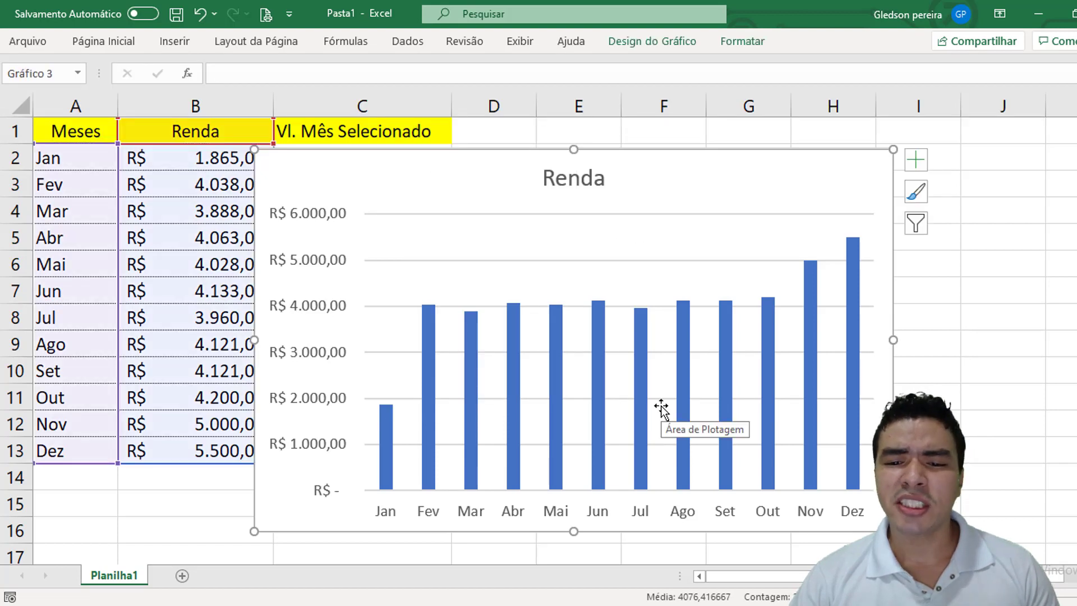
pyautogui.click(427, 348)
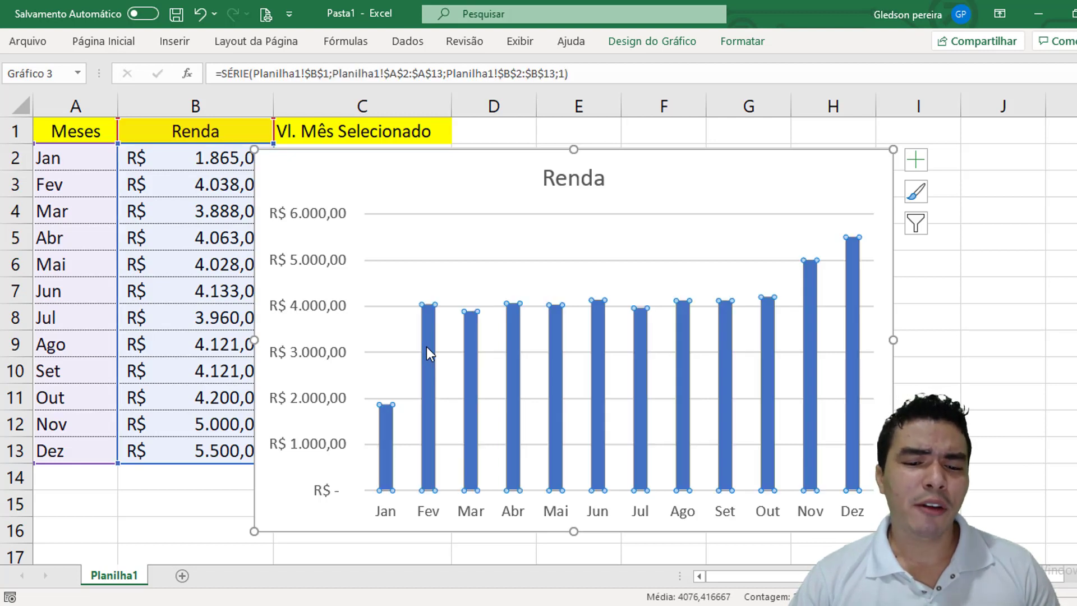
# Change the Renda series gap width from 219% to 20% in Formatar Série de Dados
pyautogui.rightClick(428, 352)
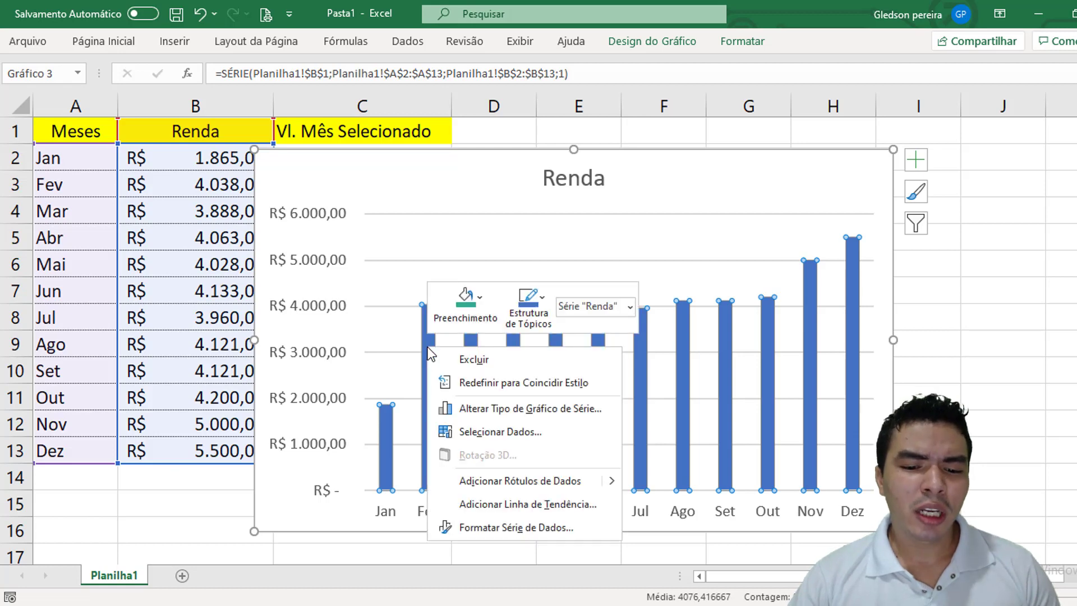
pyautogui.click(528, 527)
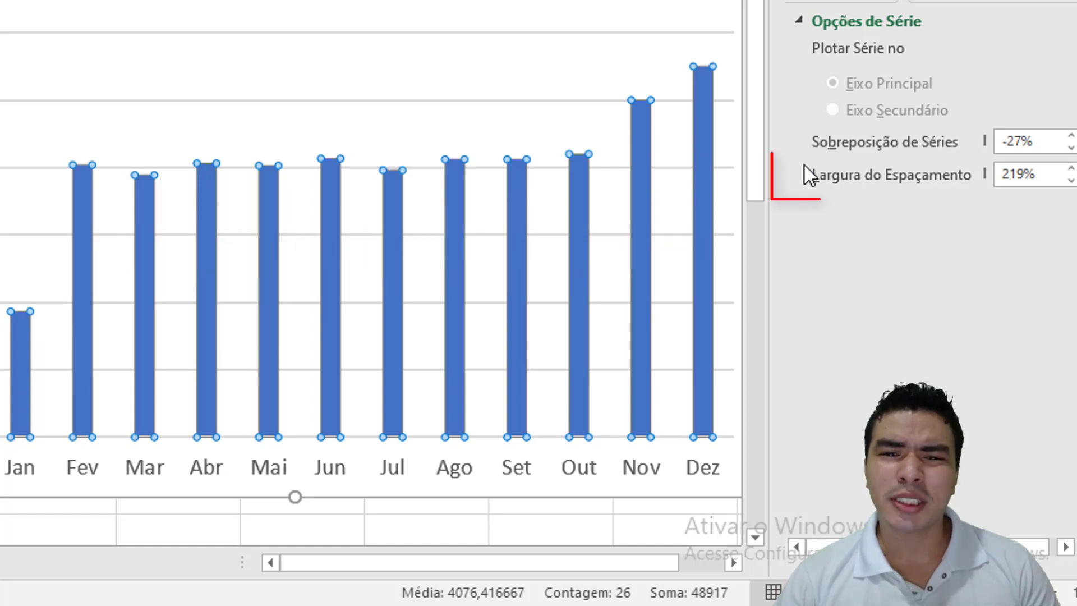
pyautogui.doubleClick(1043, 175)
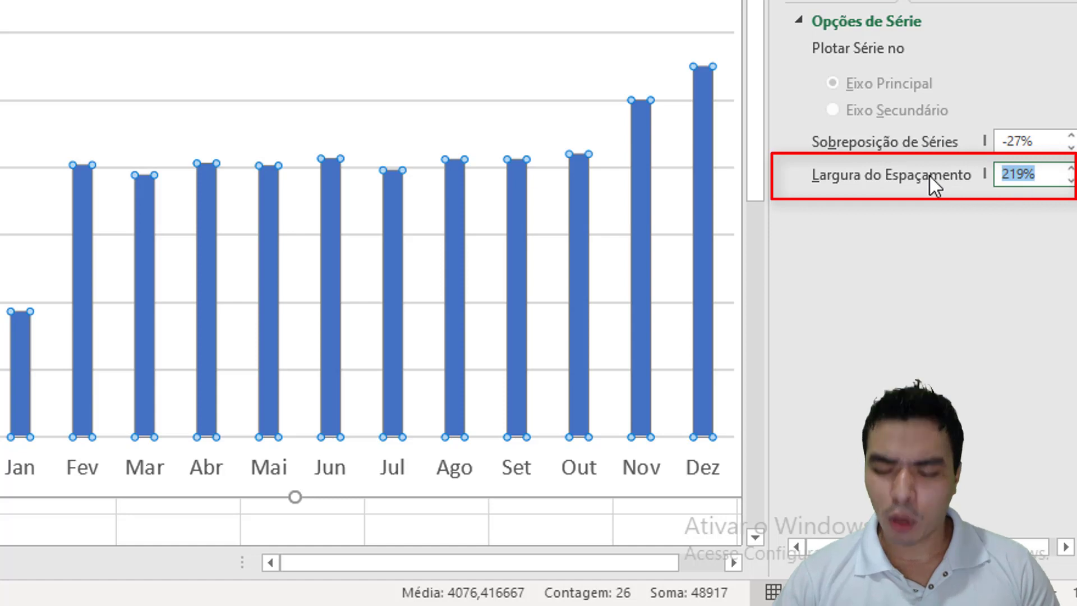
pyautogui.write('20')
pyautogui.press('Return')
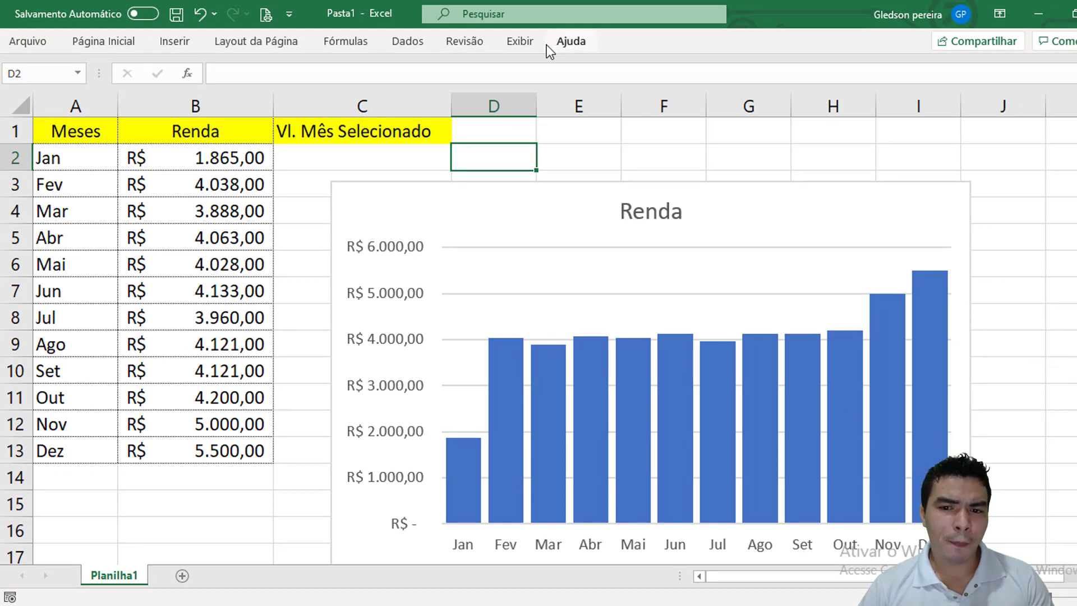
# Enable the Desenvolvedor tab under Opções > Personalizar Faixa de Opções
pyautogui.click(28, 41)
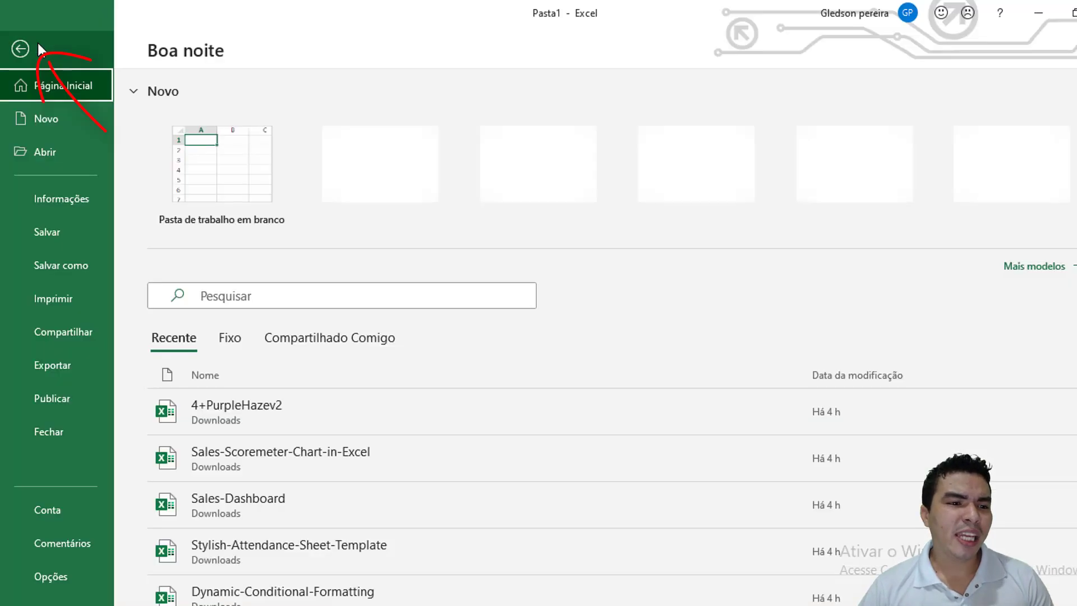
pyautogui.click(48, 576)
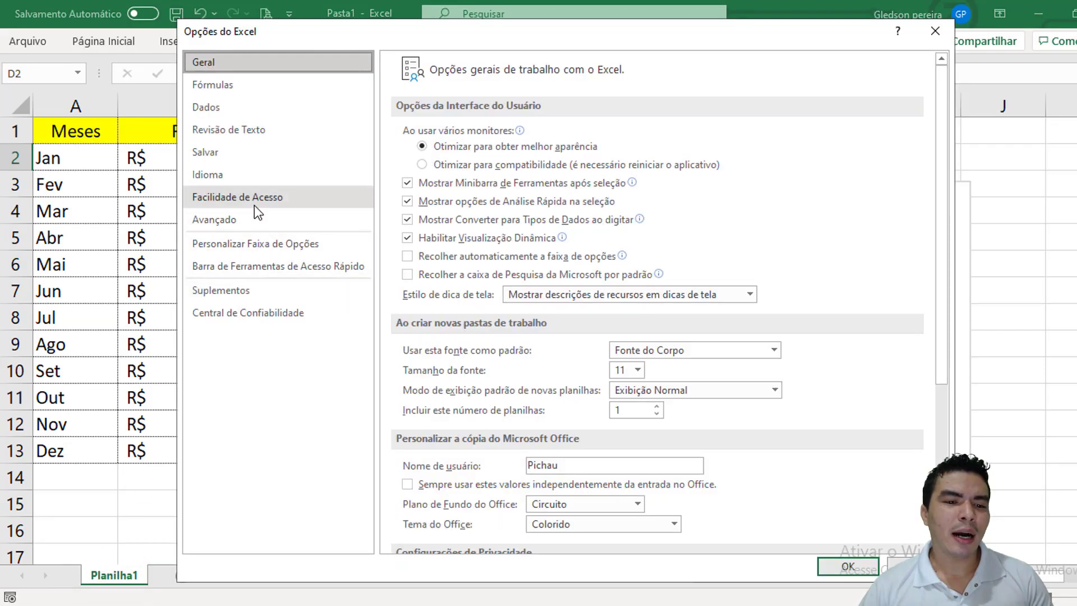
pyautogui.click(301, 244)
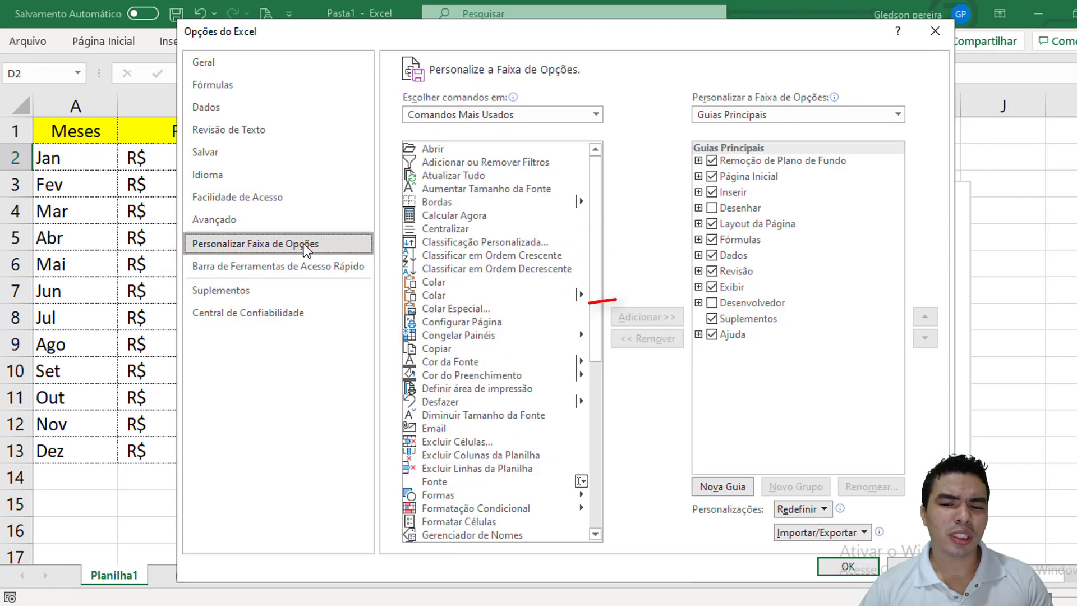
pyautogui.click(711, 303)
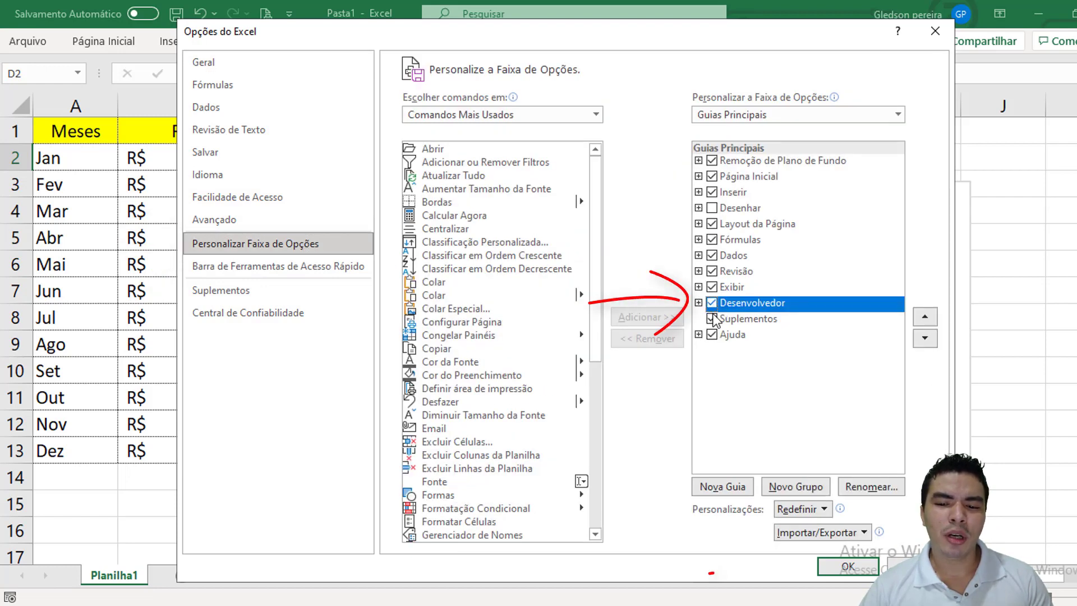
pyautogui.click(830, 565)
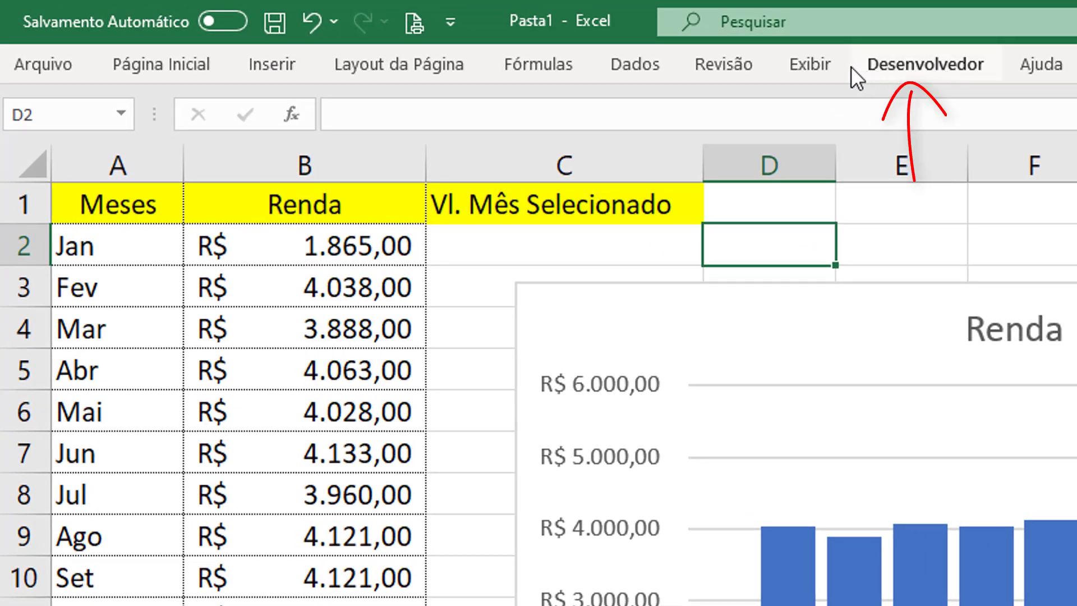
# Draw a Caixa de Combinação form control near cell I2 and bring up its options
pyautogui.click(914, 62)
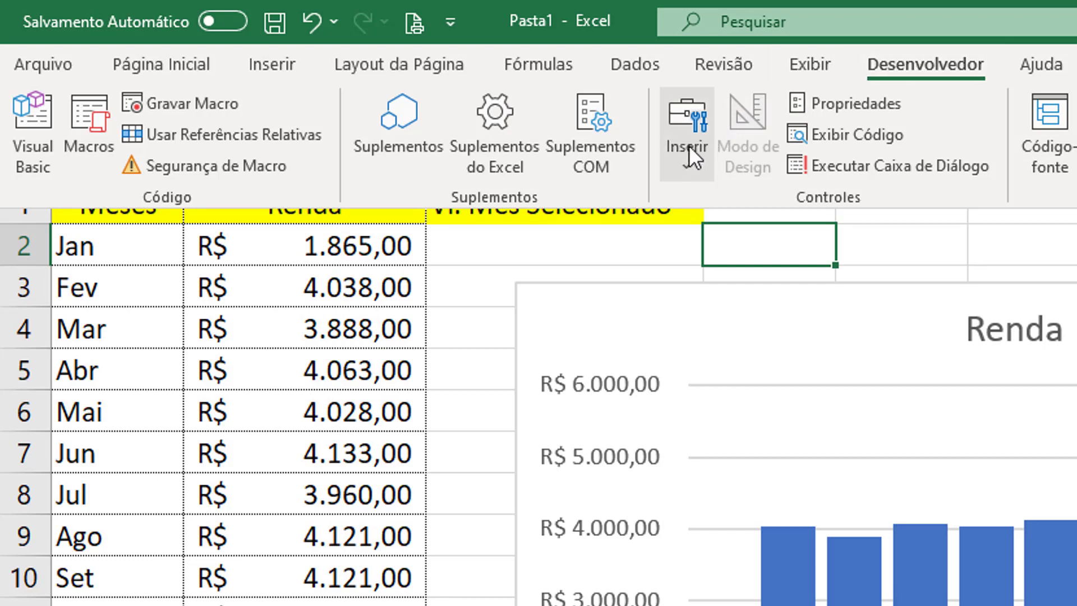
pyautogui.click(689, 164)
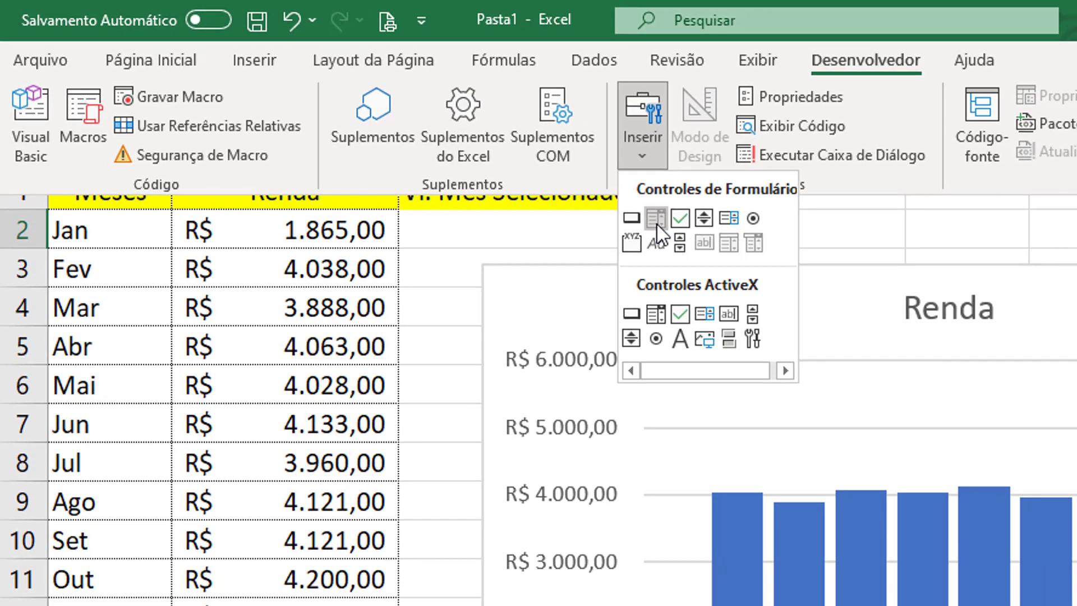
pyautogui.click(701, 234)
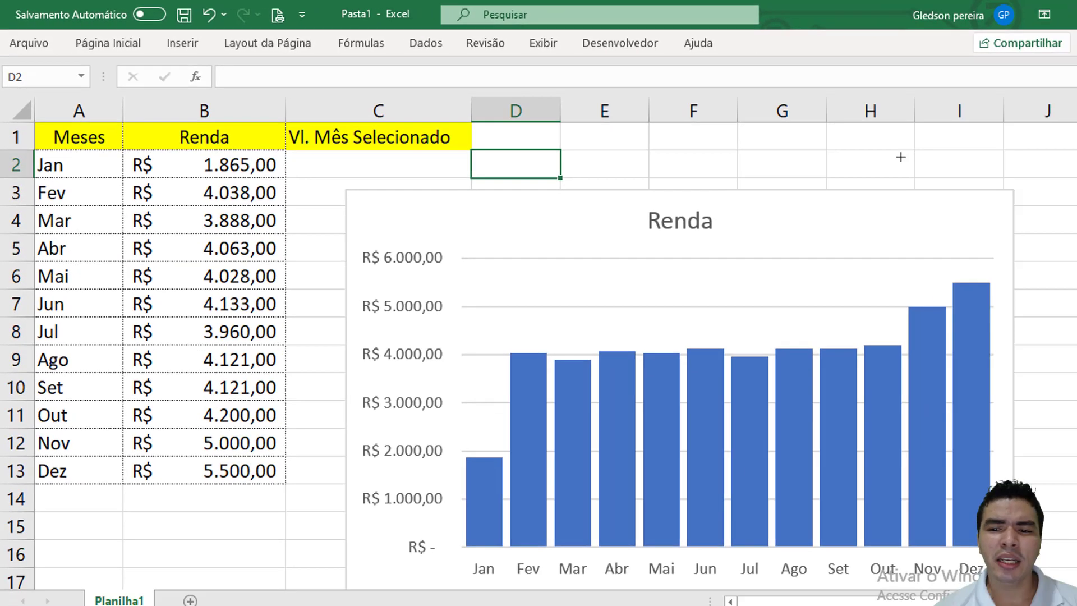
pyautogui.moveTo(904, 142); pyautogui.dragTo(1021, 160)
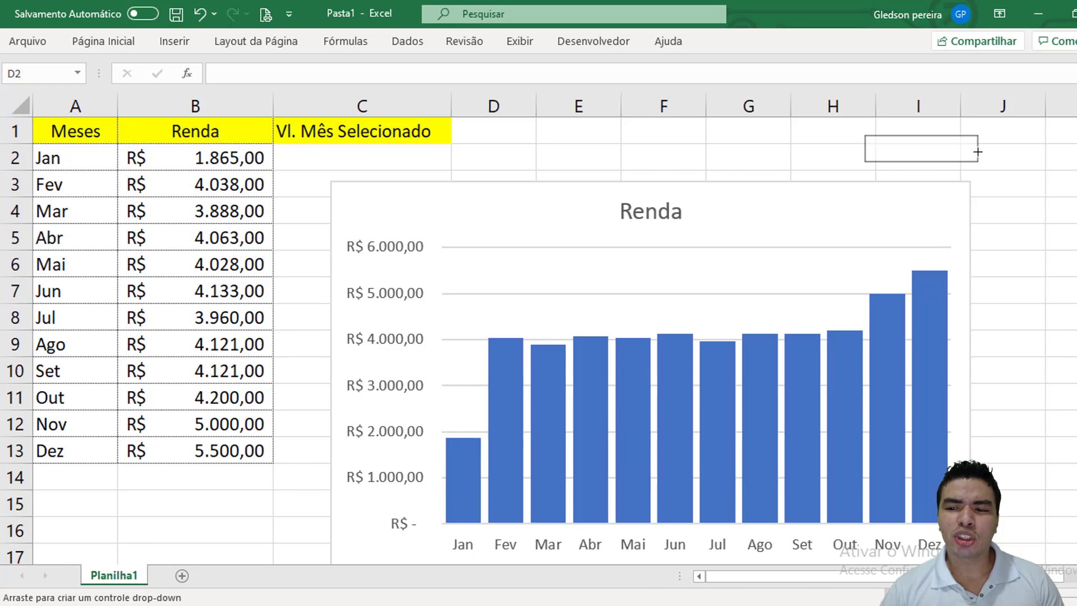
pyautogui.rightClick(942, 157)
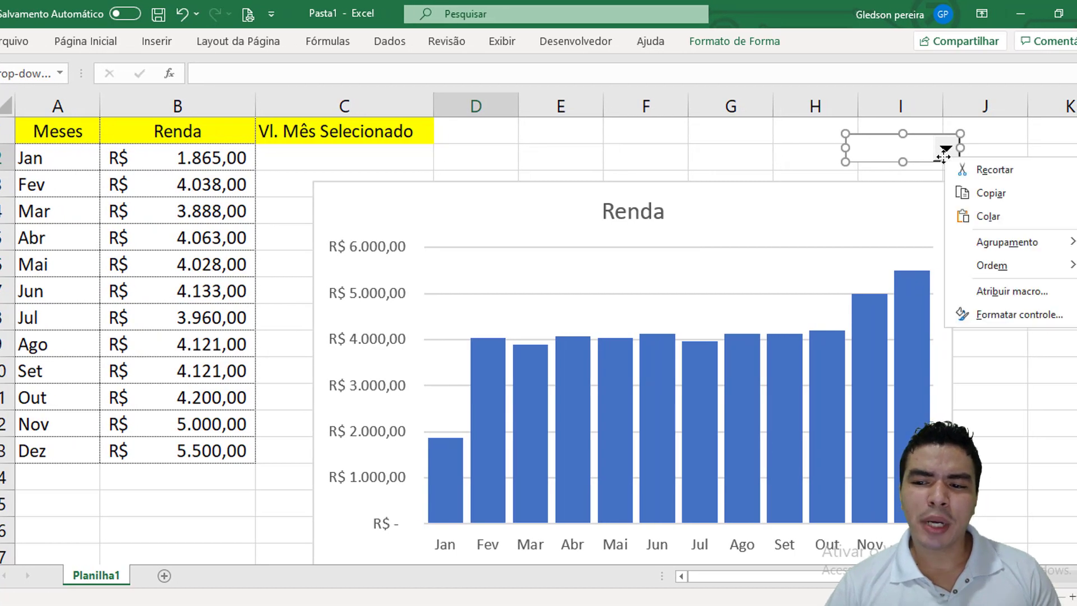
# Set the combo box input range to the month names $A$2:$A$13
pyautogui.click(974, 318)
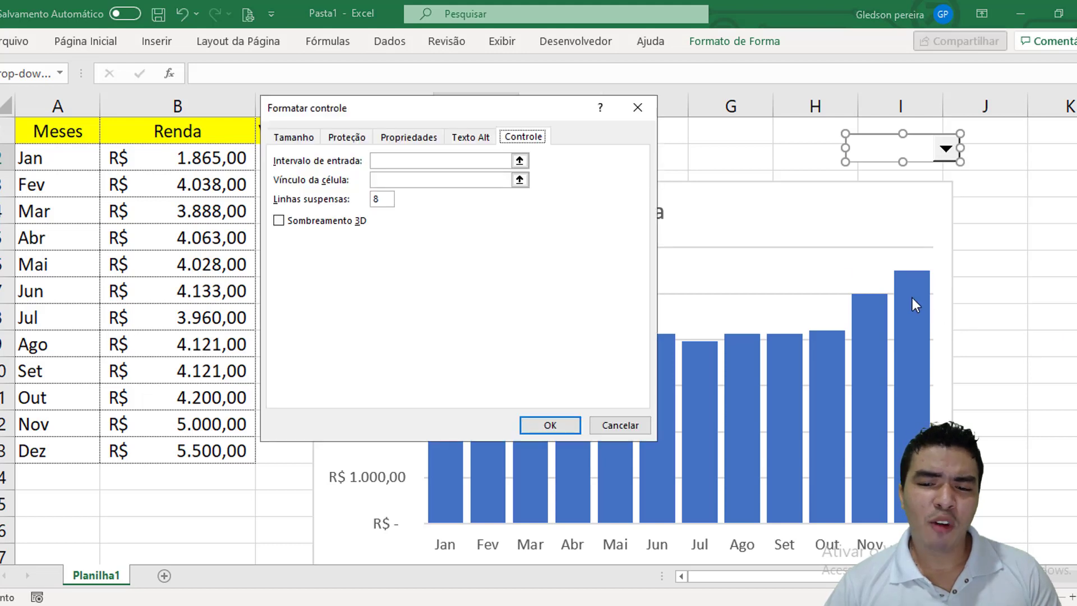
pyautogui.moveTo(400, 109); pyautogui.dragTo(477, 112)
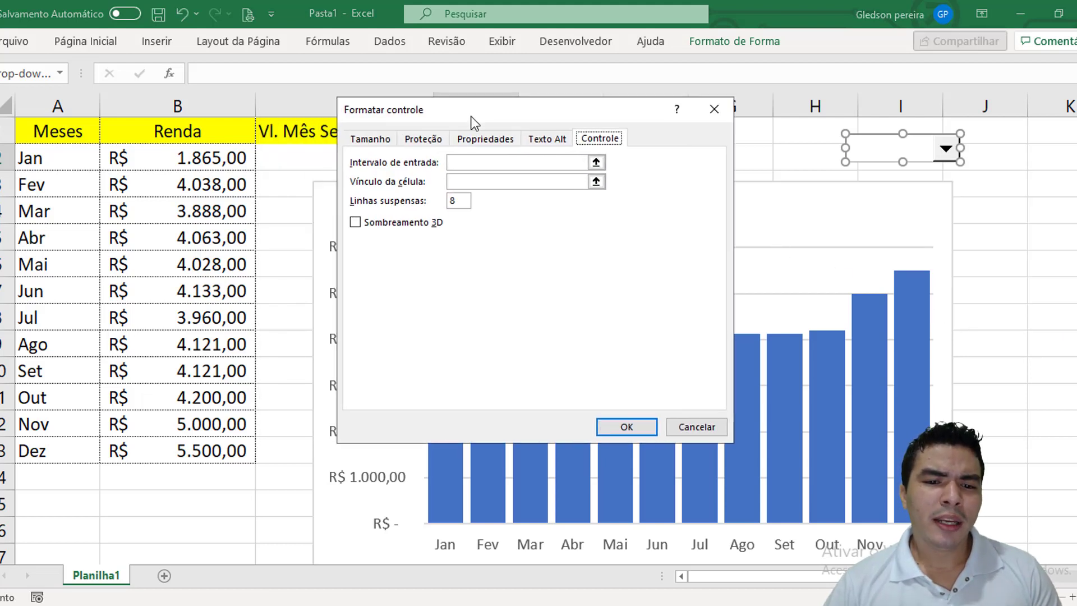
pyautogui.click(597, 163)
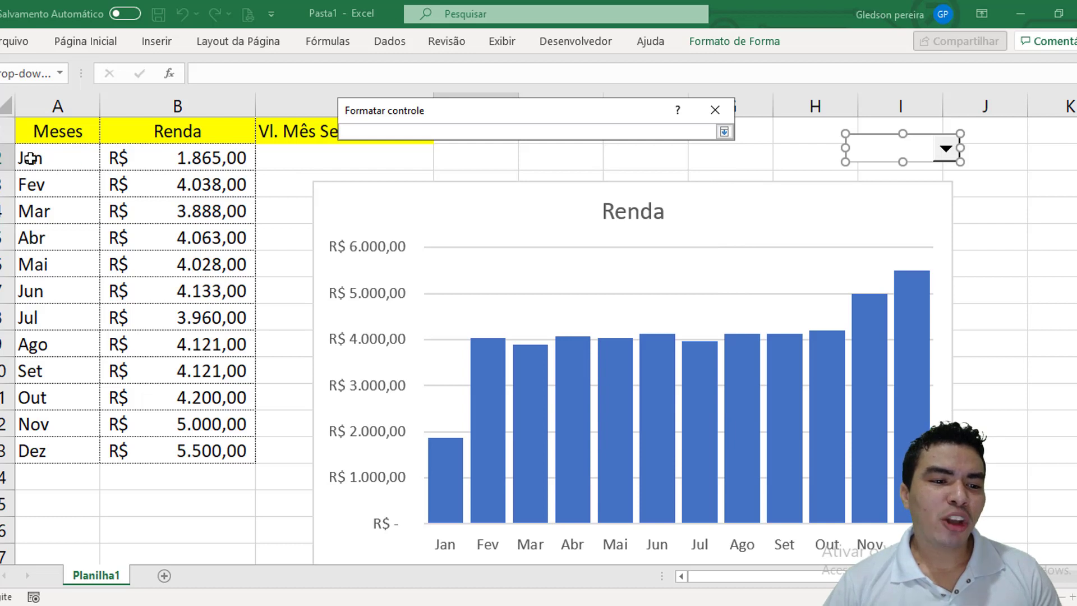
pyautogui.moveTo(47, 157); pyautogui.dragTo(48, 450)
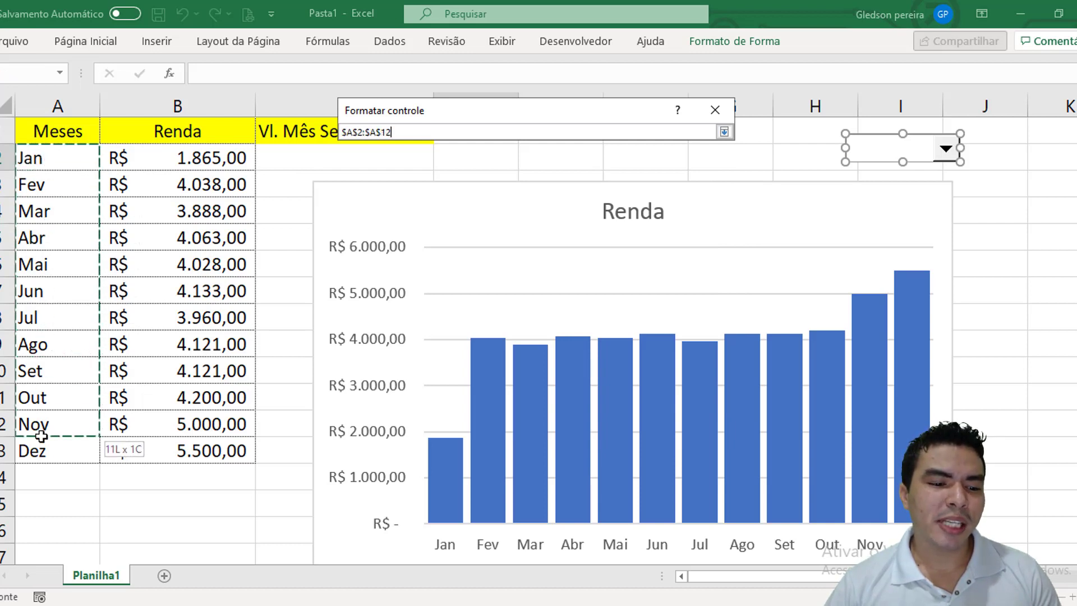
pyautogui.click(724, 131)
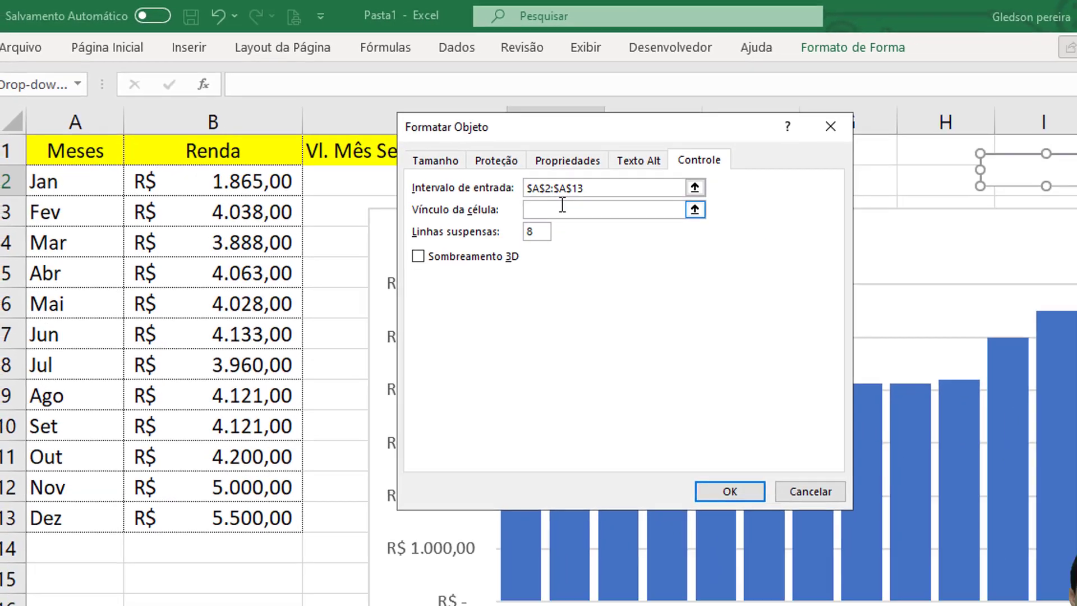
# Link the combo box to cell $G$1 with 12 drop-down lines and confirm
pyautogui.click(634, 236)
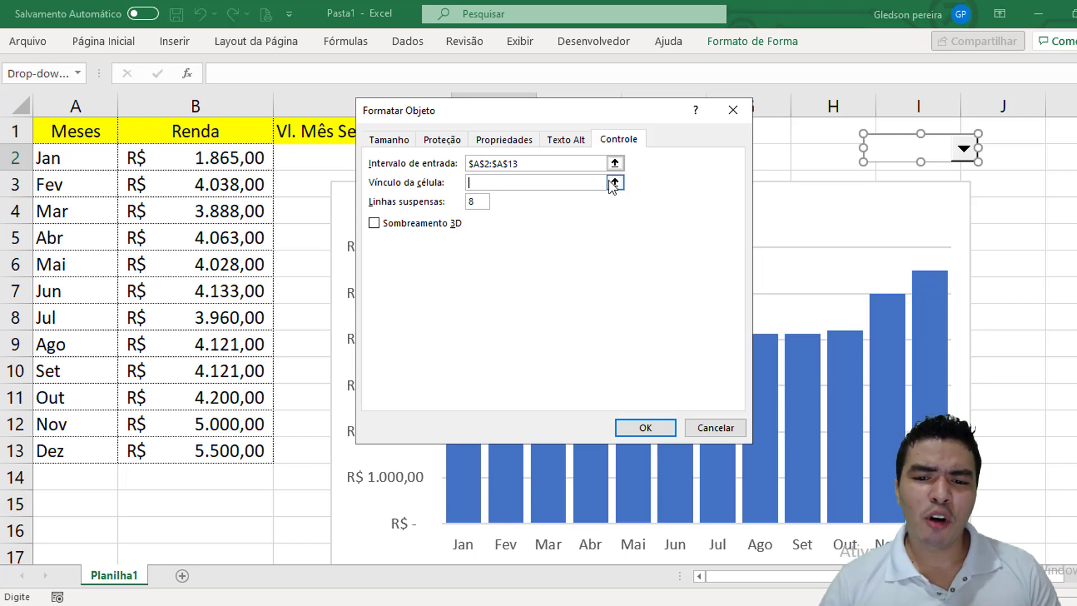
pyautogui.click(614, 182)
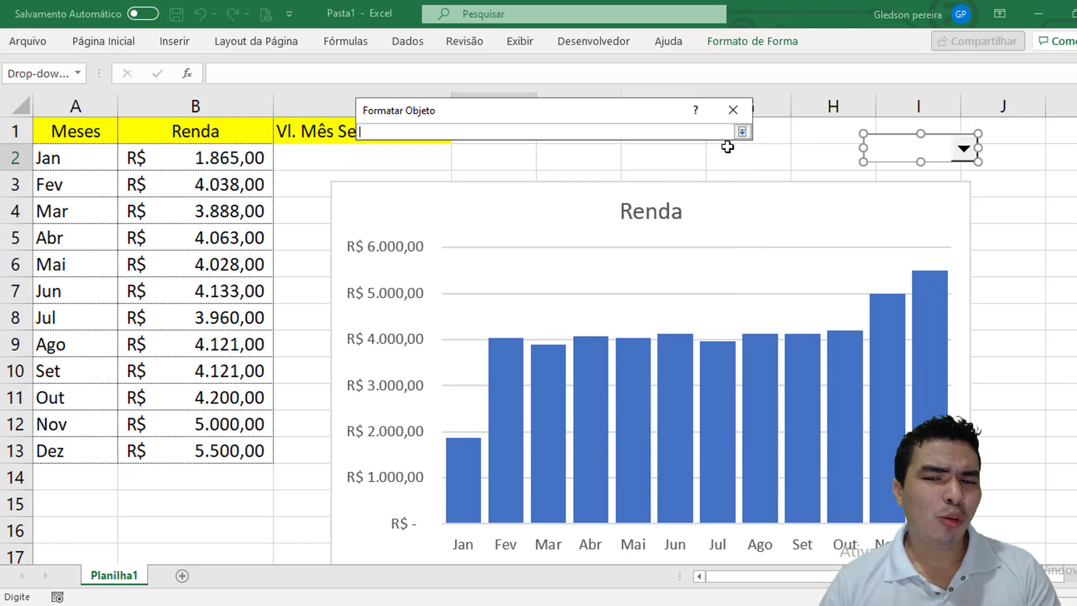
pyautogui.click(779, 129)
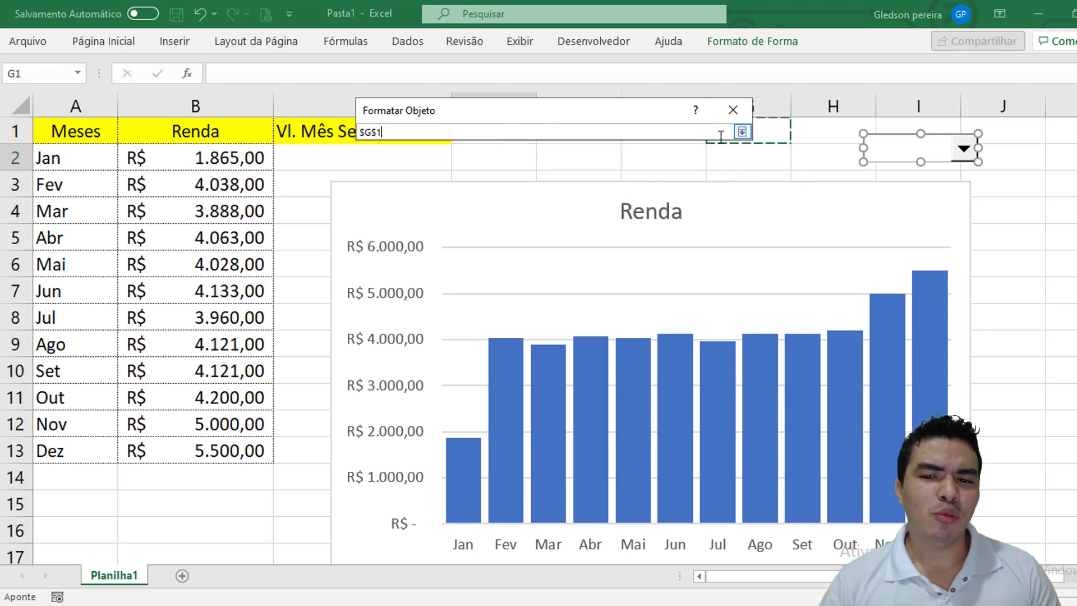
pyautogui.click(742, 132)
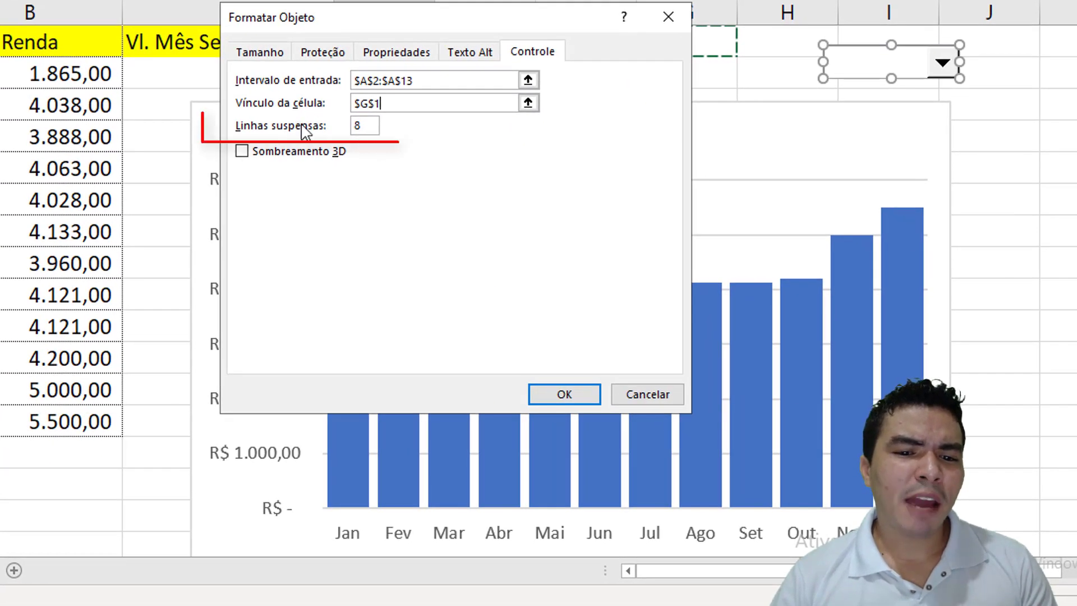
pyautogui.click(408, 153)
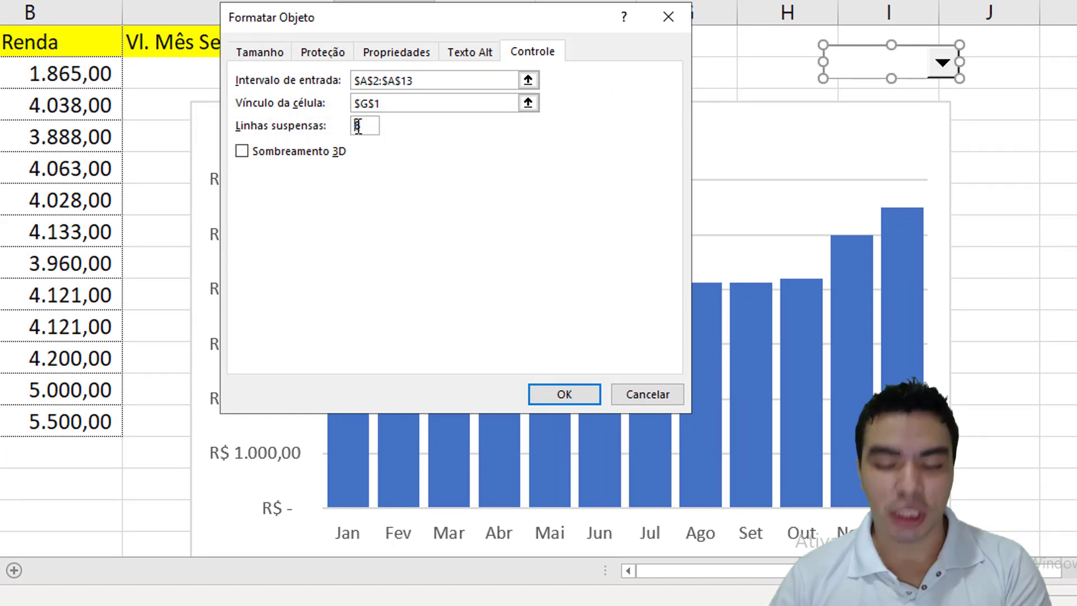
pyautogui.press('BackSpace')
pyautogui.write('12')
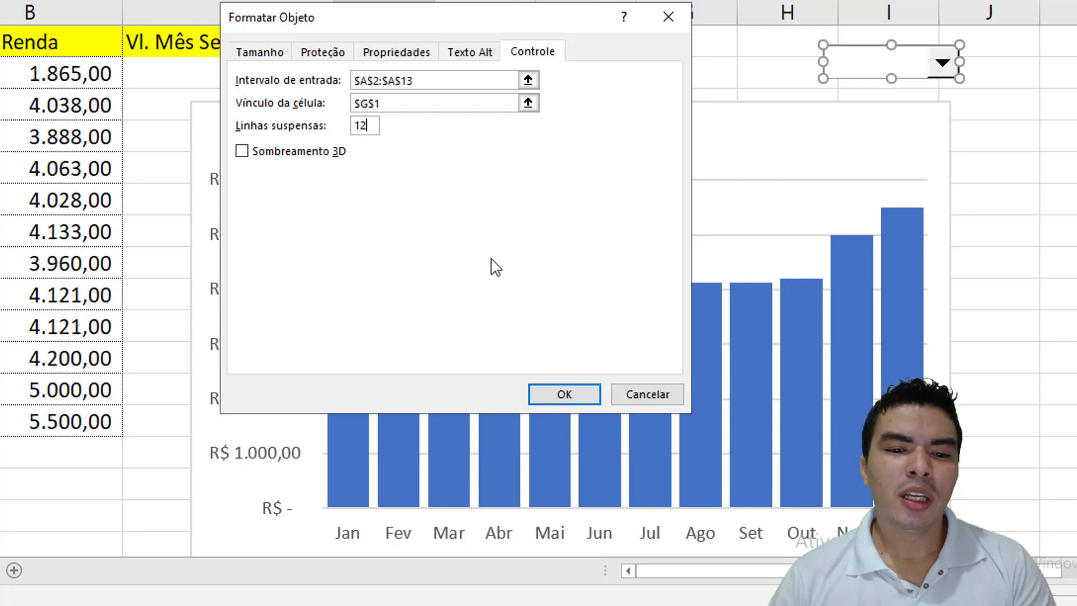
pyautogui.click(578, 397)
pyautogui.click(953, 104)
# Pick Fev, then Jul, in the month combo box so G1 reads 7
pyautogui.click(943, 64)
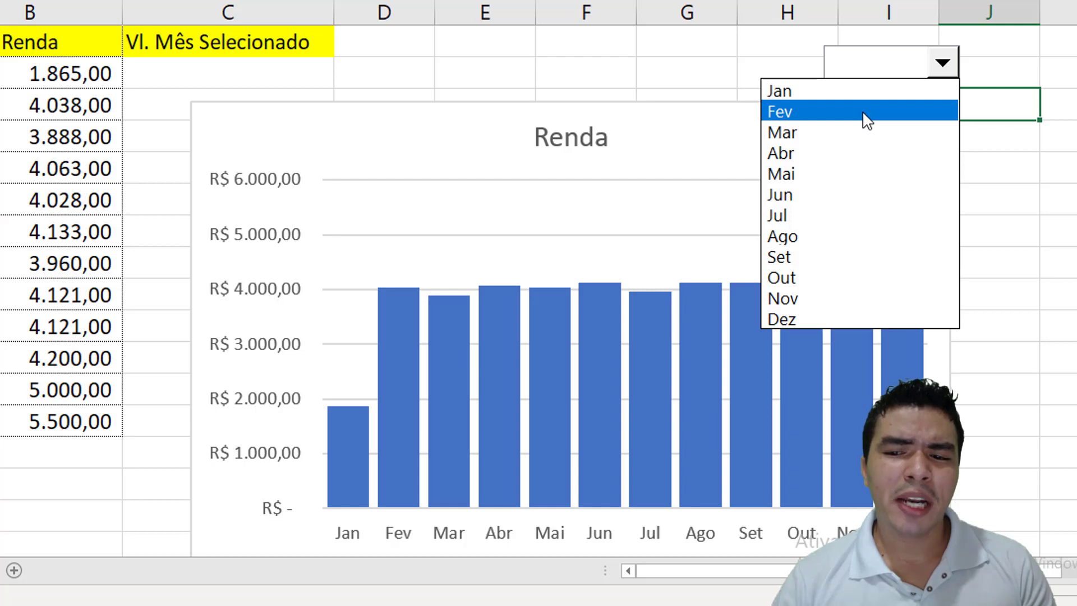
pyautogui.click(867, 119)
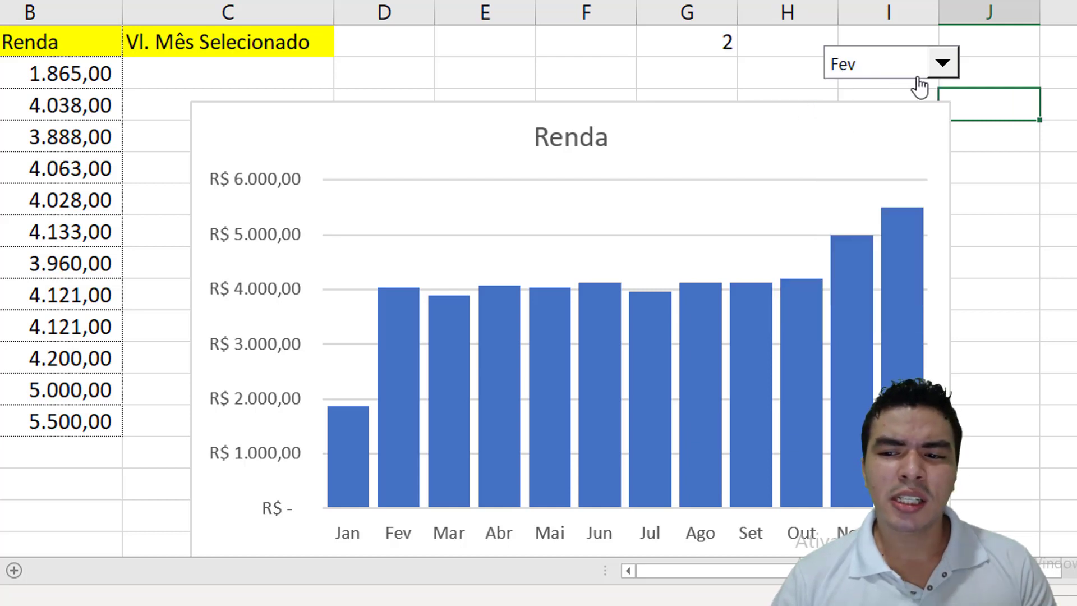
pyautogui.click(942, 63)
pyautogui.click(870, 217)
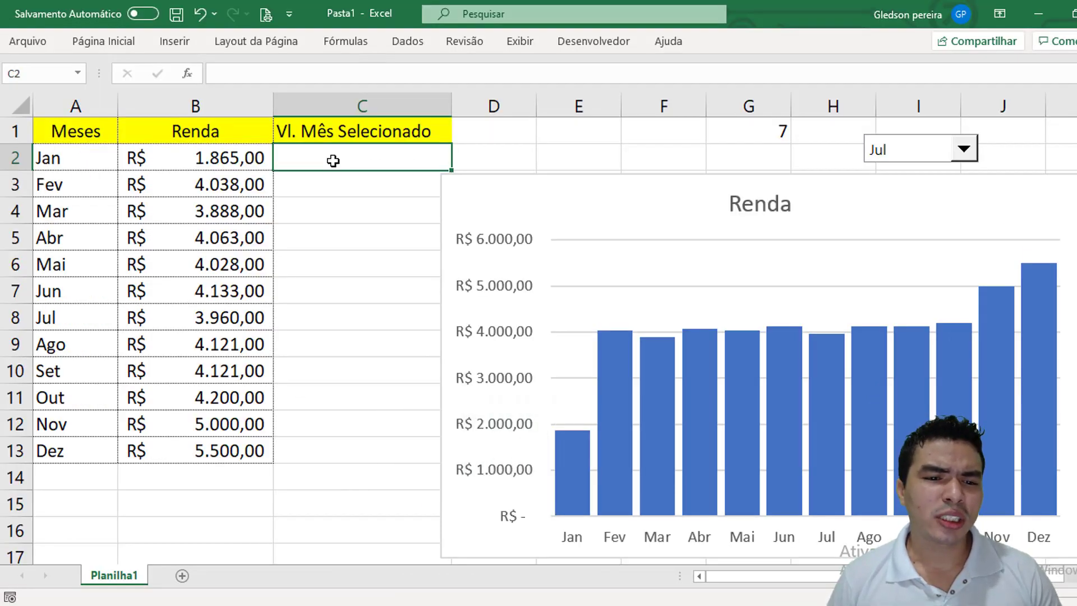
# Start C2's formula with =SE and an absolute $G$1 reference
pyautogui.write('=se')
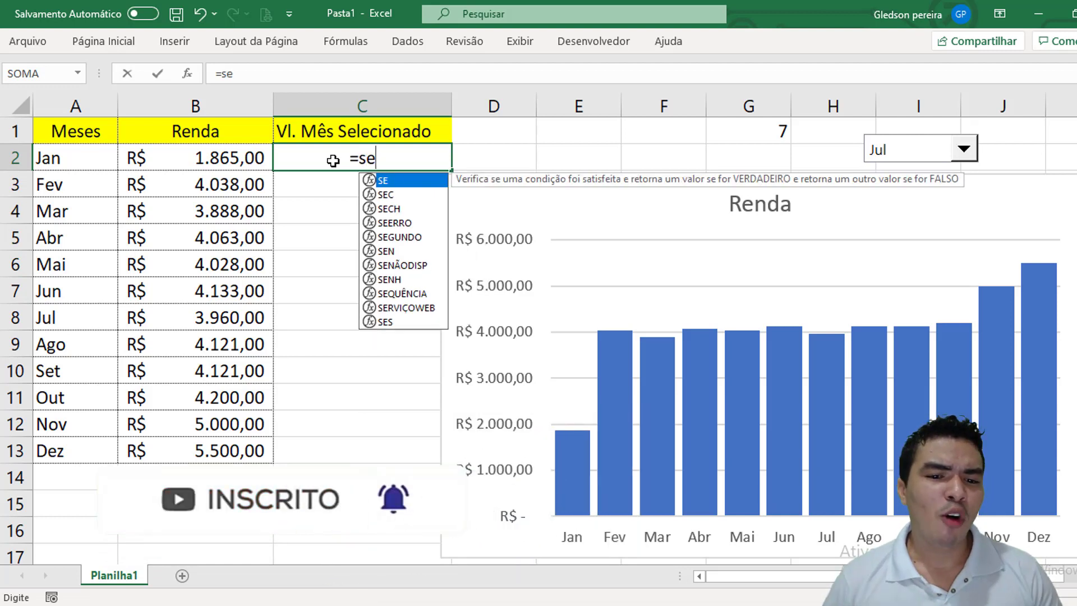
pyautogui.doubleClick(409, 179)
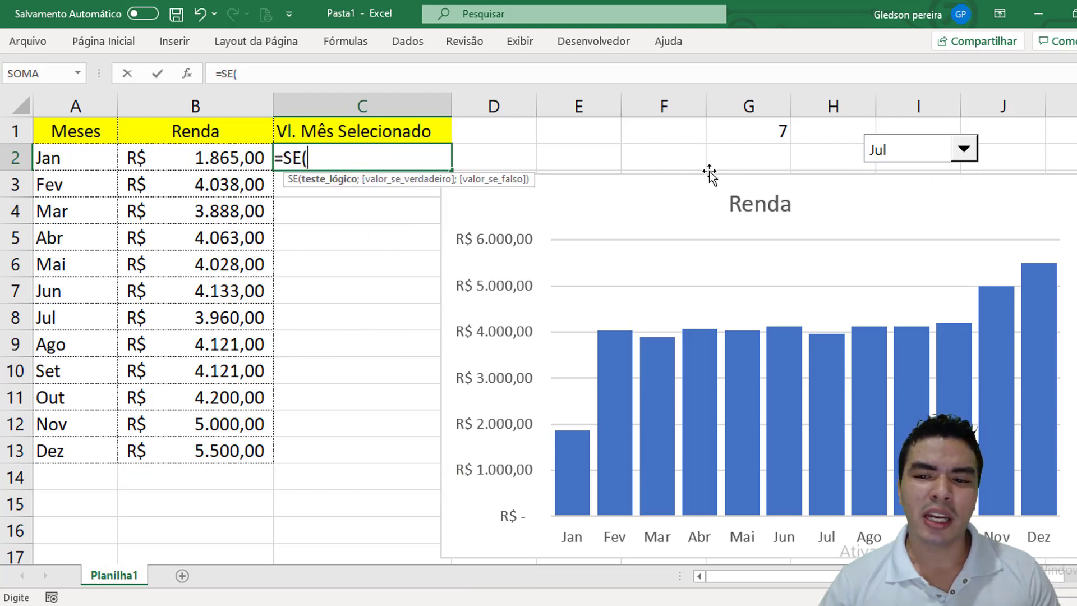
pyautogui.click(753, 135)
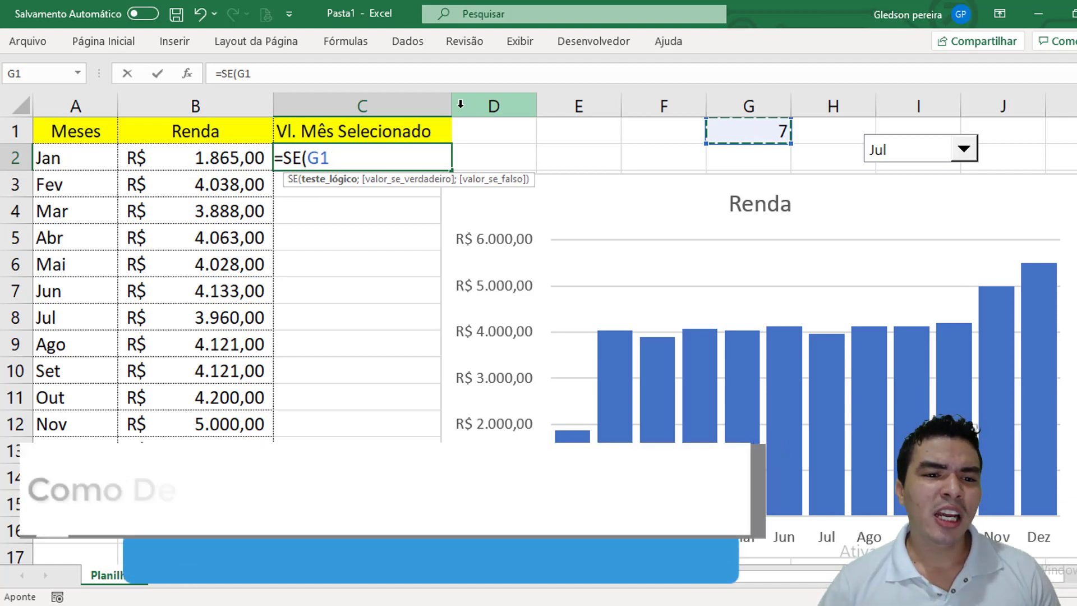
pyautogui.moveTo(236, 73); pyautogui.dragTo(264, 72)
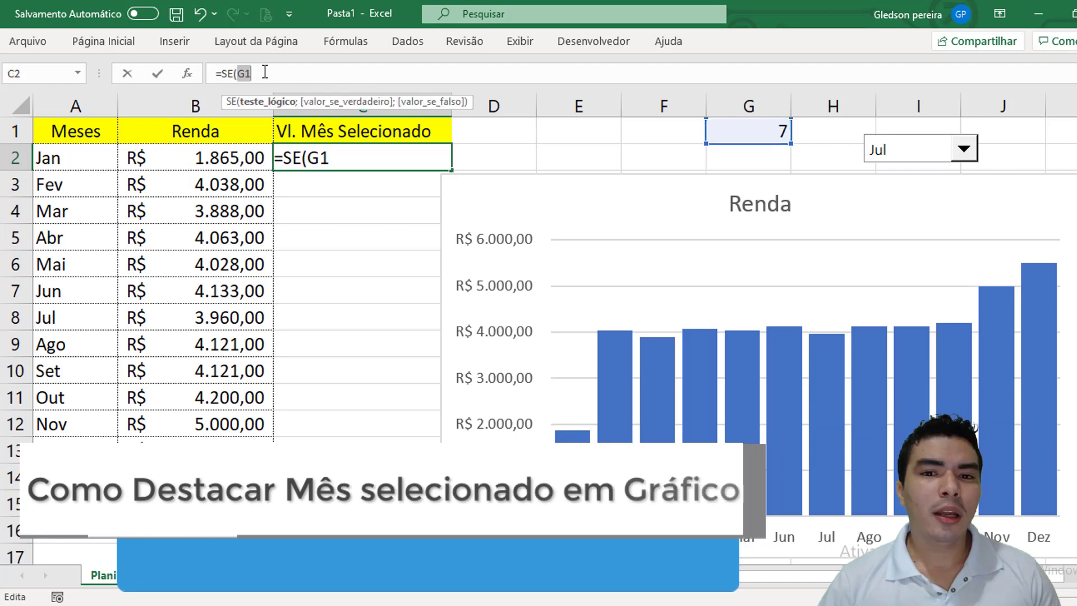
pyautogui.press('F4')
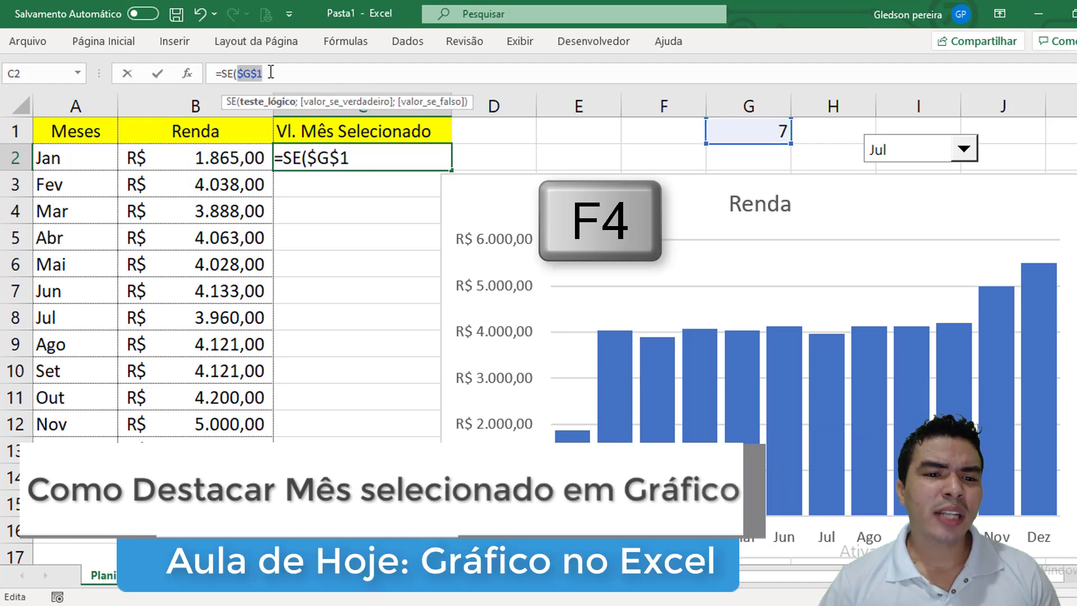
pyautogui.click(266, 72)
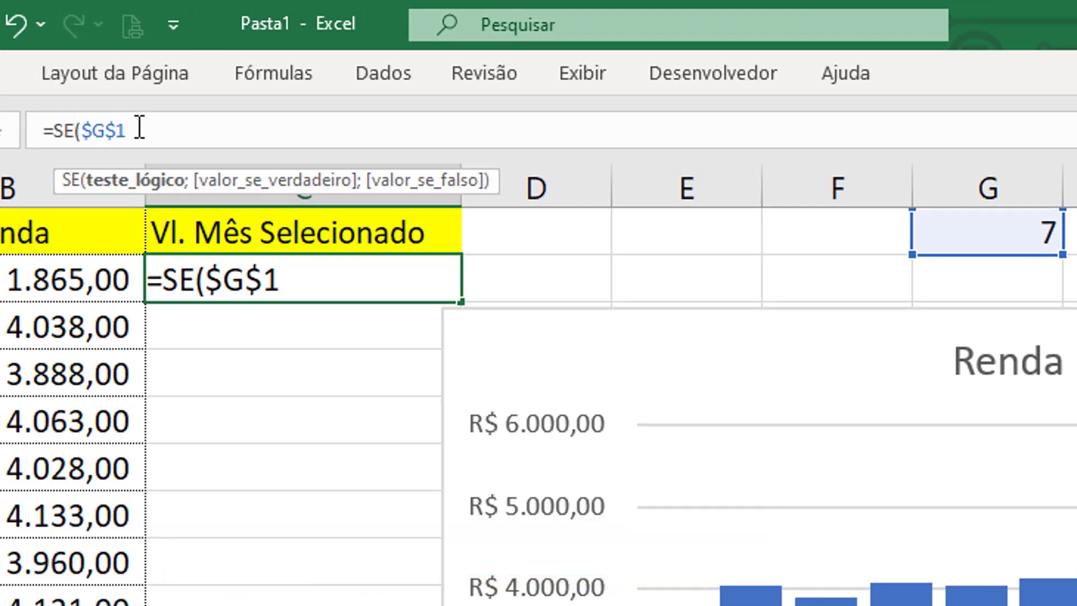
# Complete C2 as =SE($G$1=LIN(A2)-1;B2;NÃO.DISP()) and commit it
pyautogui.write('=')
pyautogui.write('Lin')
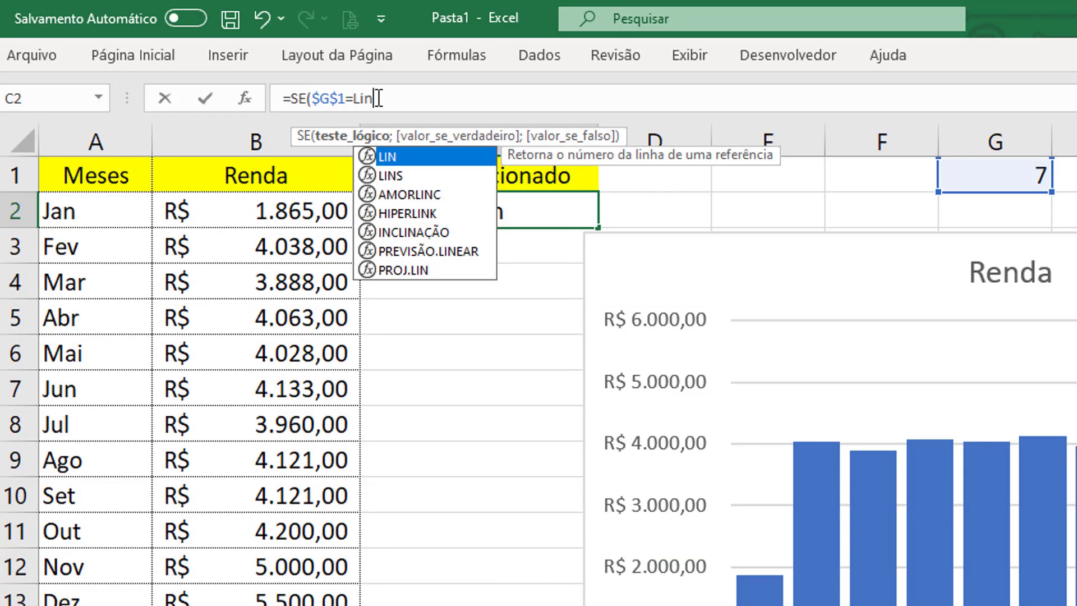
pyautogui.write('(')
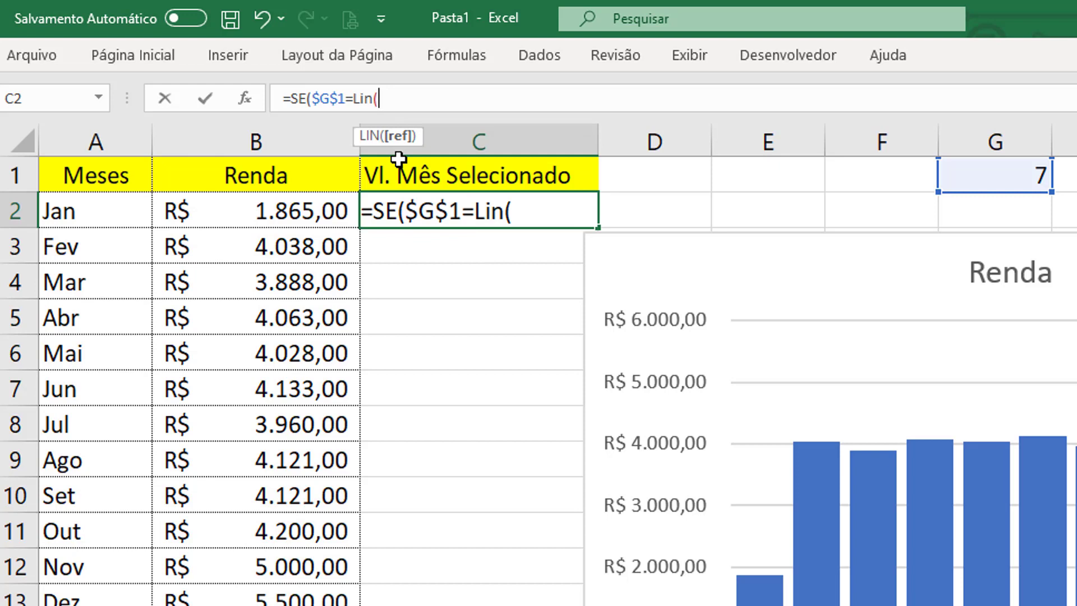
pyautogui.click(127, 206)
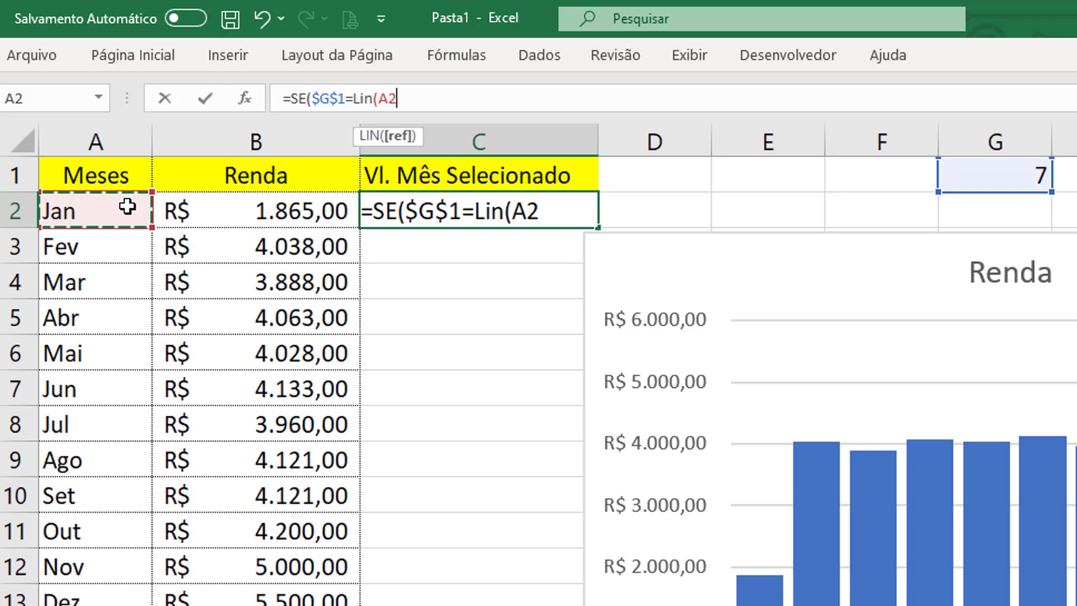
pyautogui.write(')-')
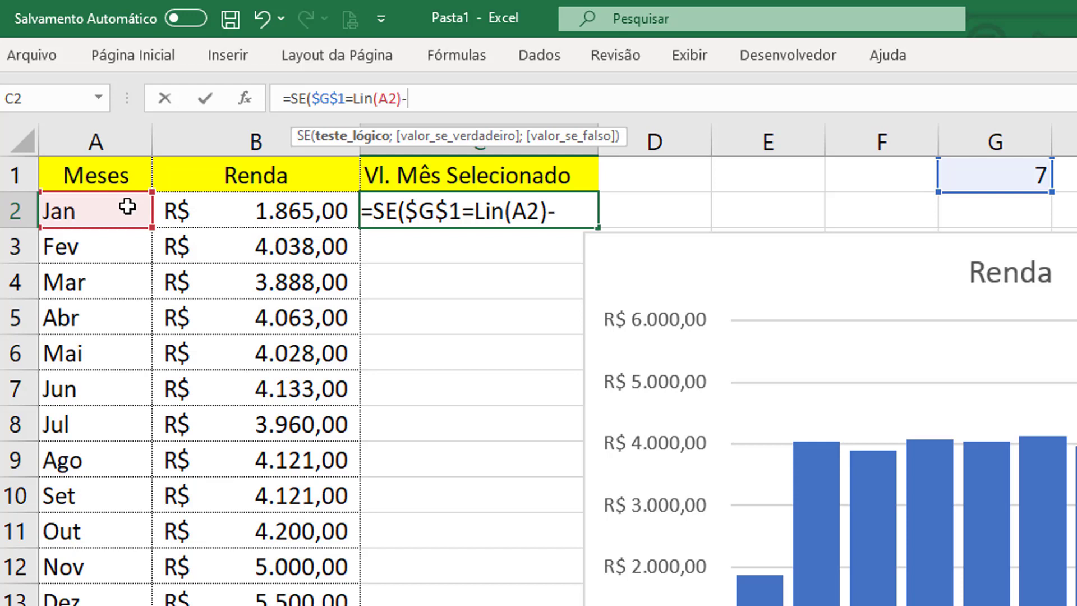
pyautogui.write('1;')
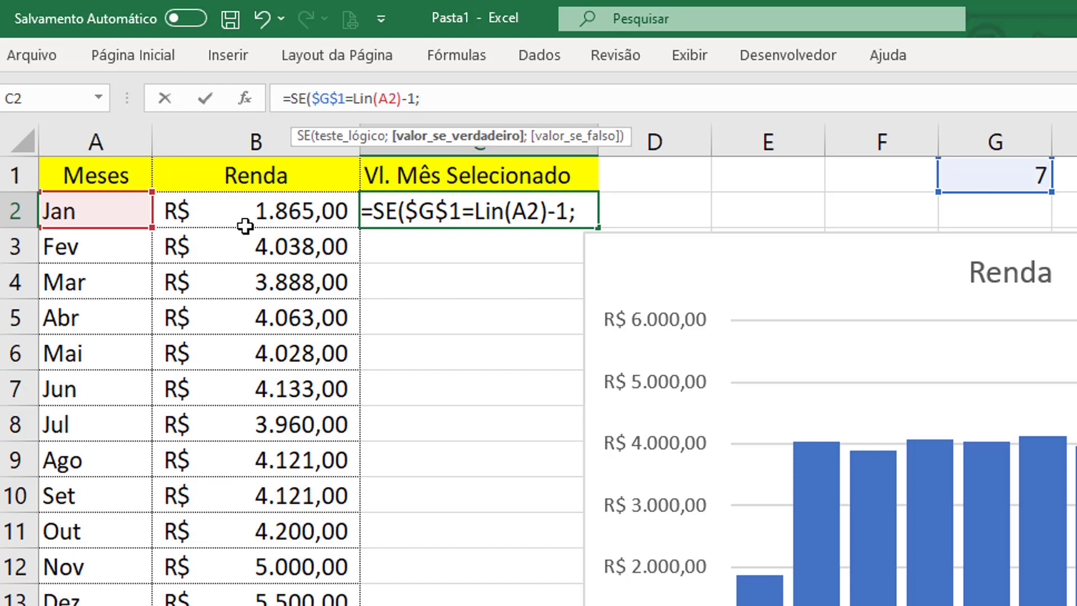
pyautogui.click(258, 208)
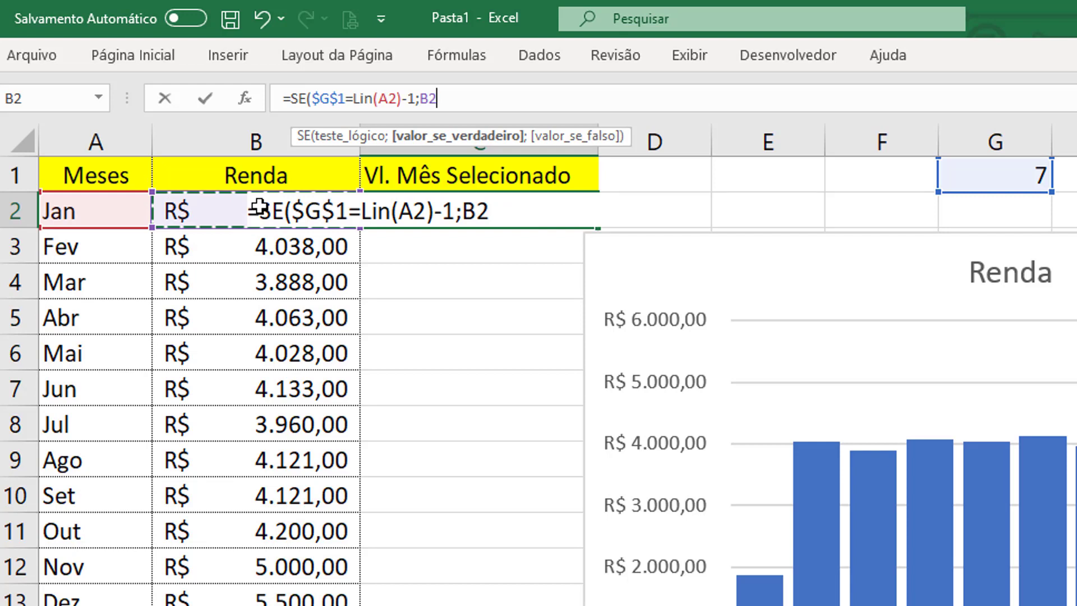
pyautogui.write(';')
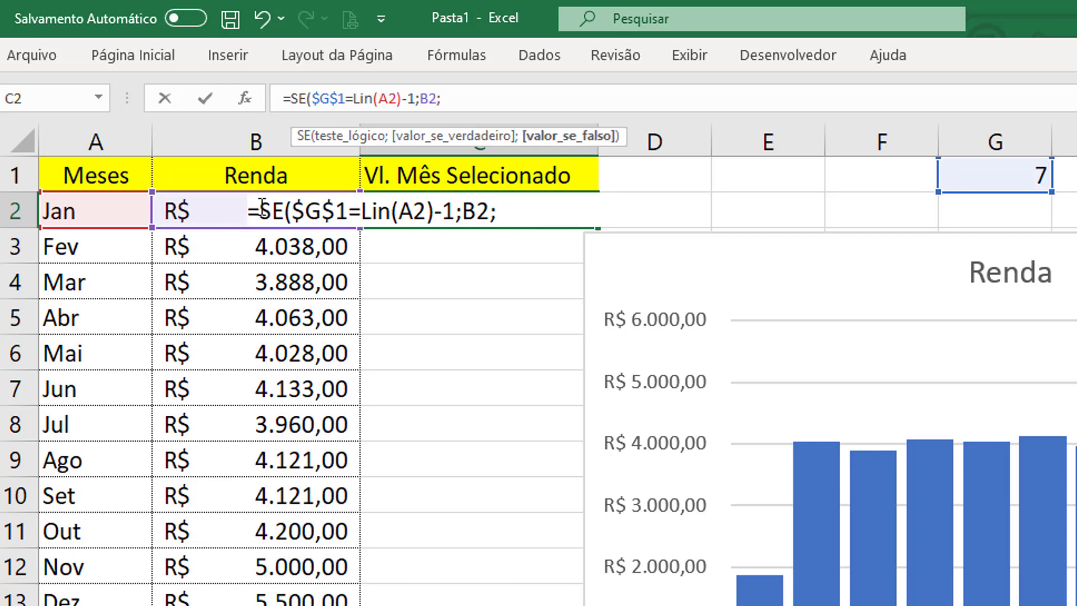
pyautogui.write('n')
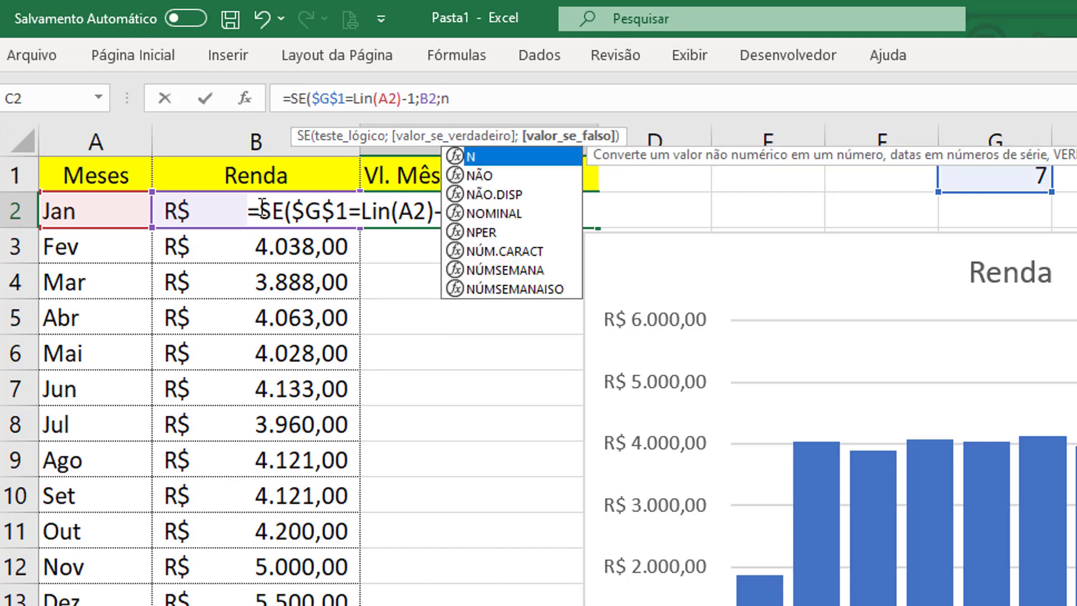
pyautogui.press('Down')
pyautogui.press('Down')
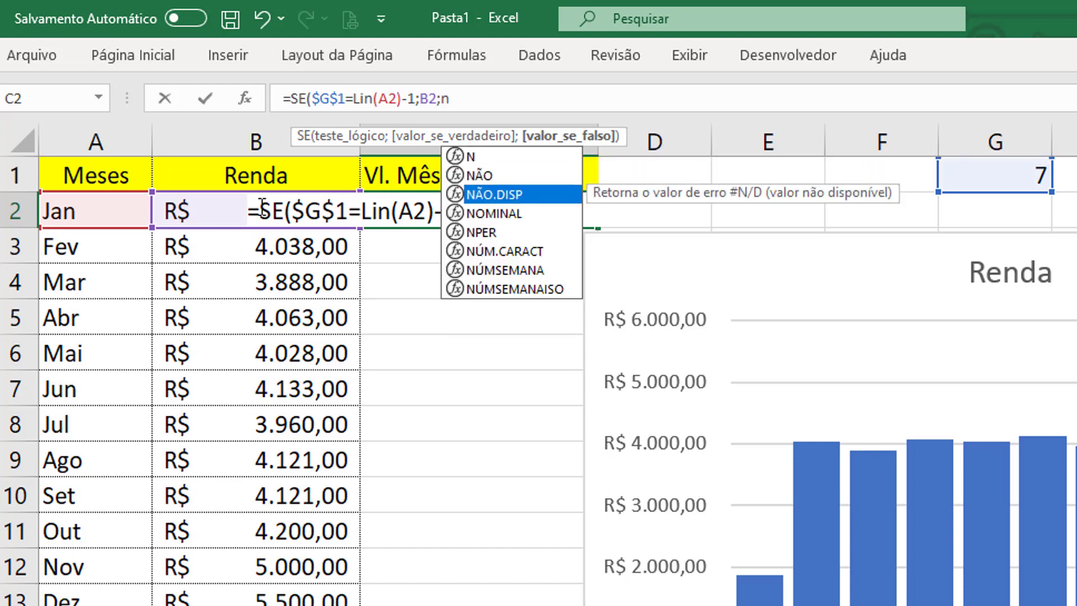
pyautogui.press('Tab')
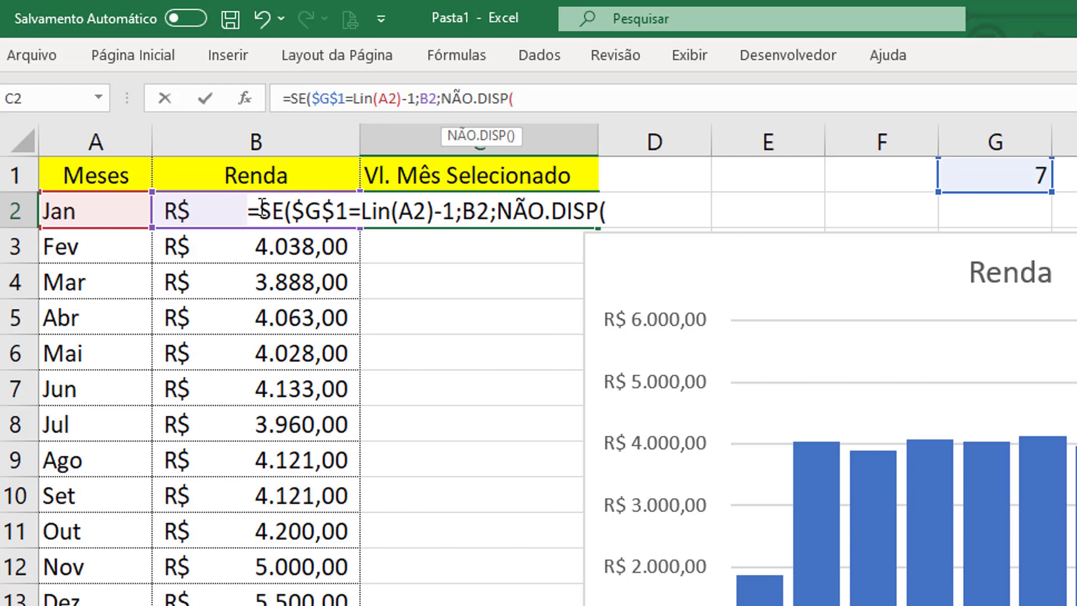
pyautogui.write(')')
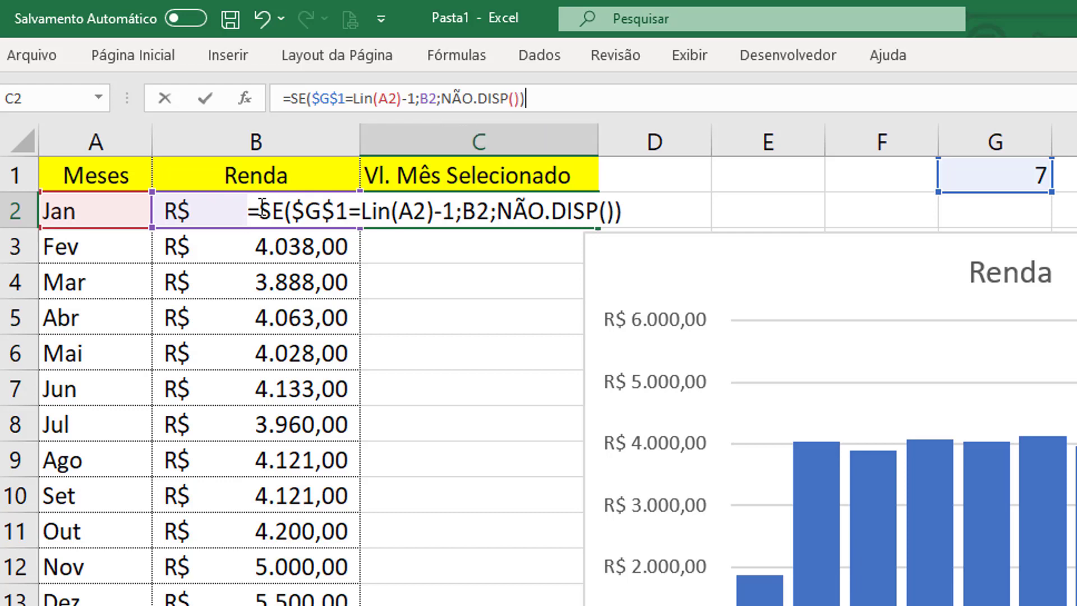
pyautogui.press('Return')
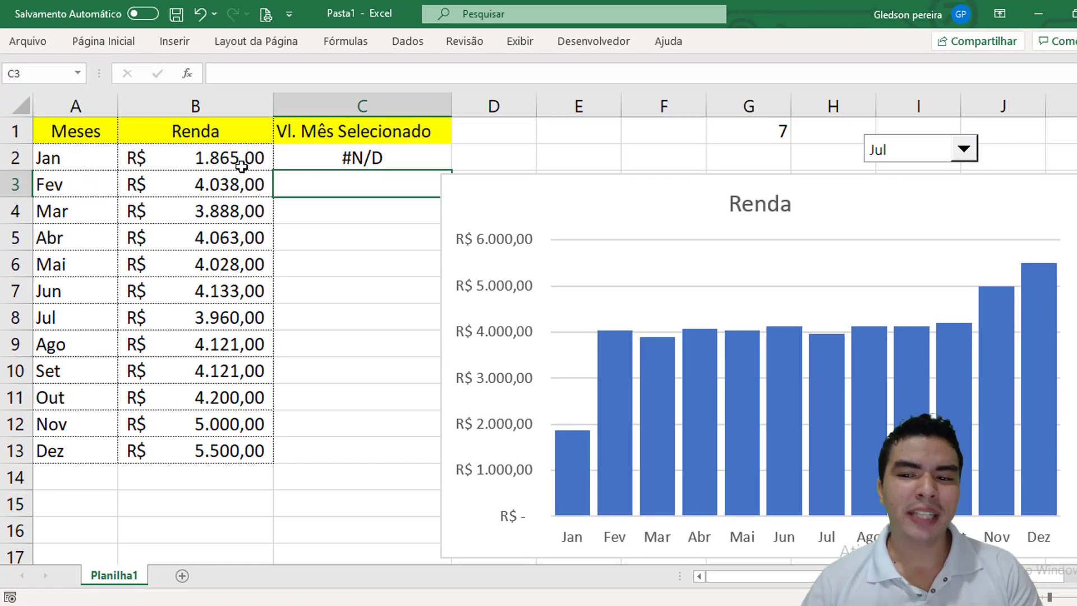
# Fill C2's formula down through C13 and check the formula in C8
pyautogui.click(344, 157)
pyautogui.doubleClick(451, 171)
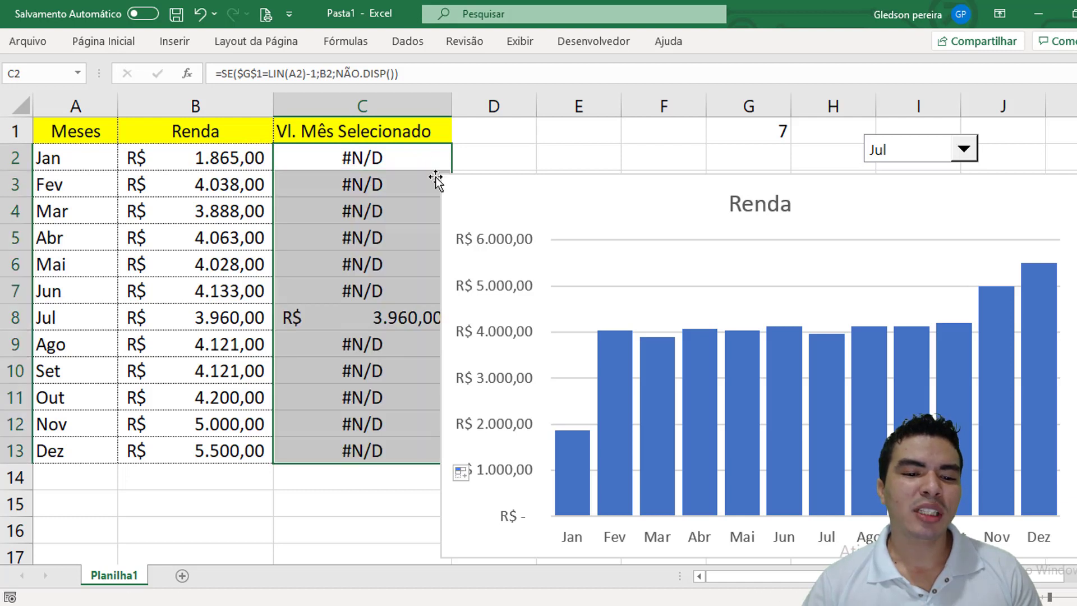
pyautogui.click(20, 318)
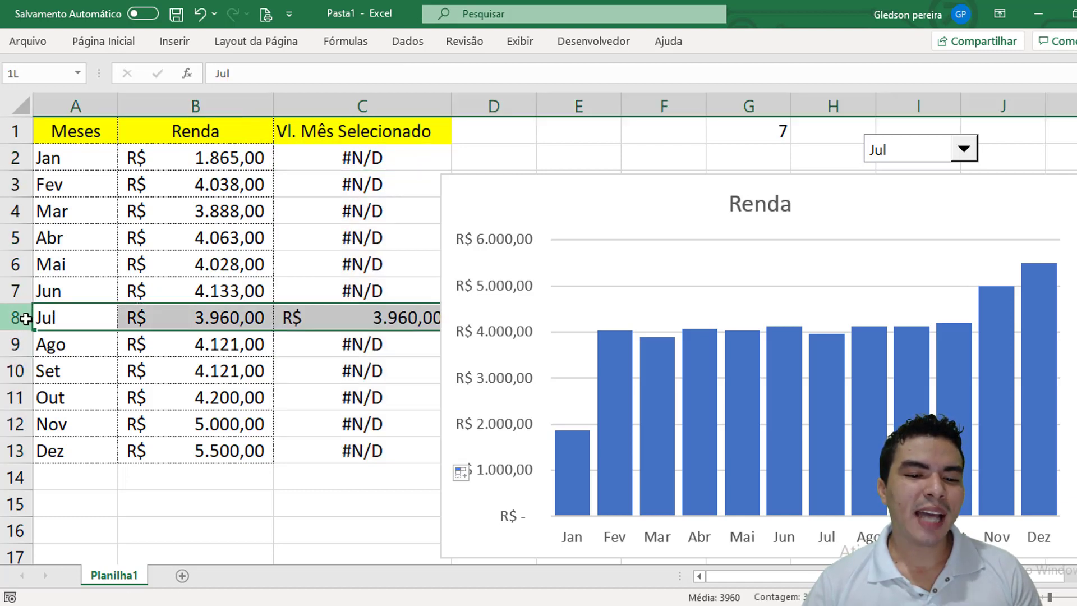
pyautogui.click(356, 318)
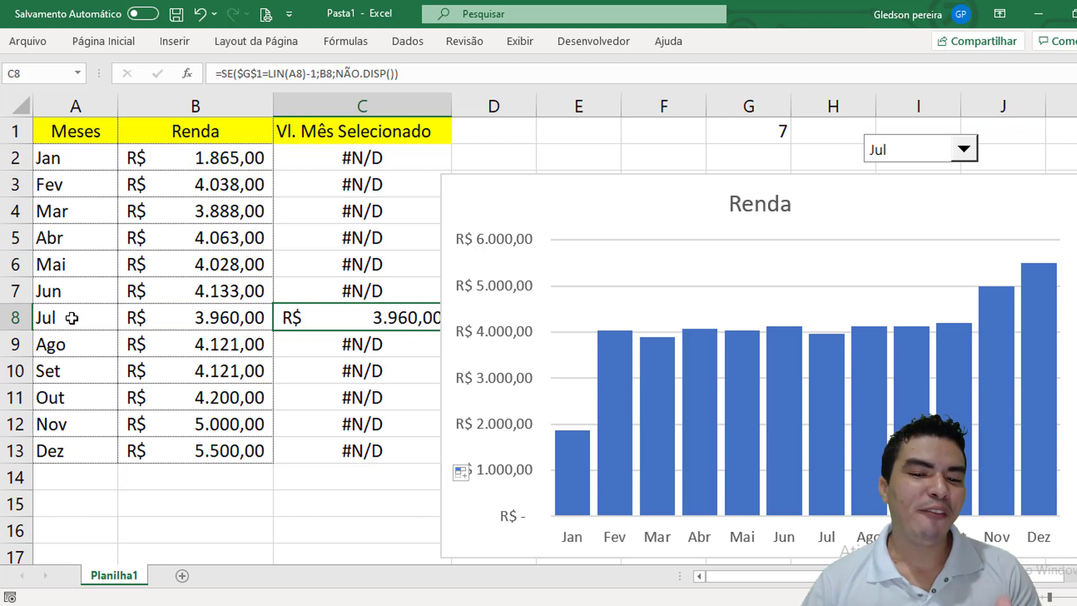
# Test the combo box with Jan, then Mar, so C4 shows R$ 3.888,00
pyautogui.click(964, 150)
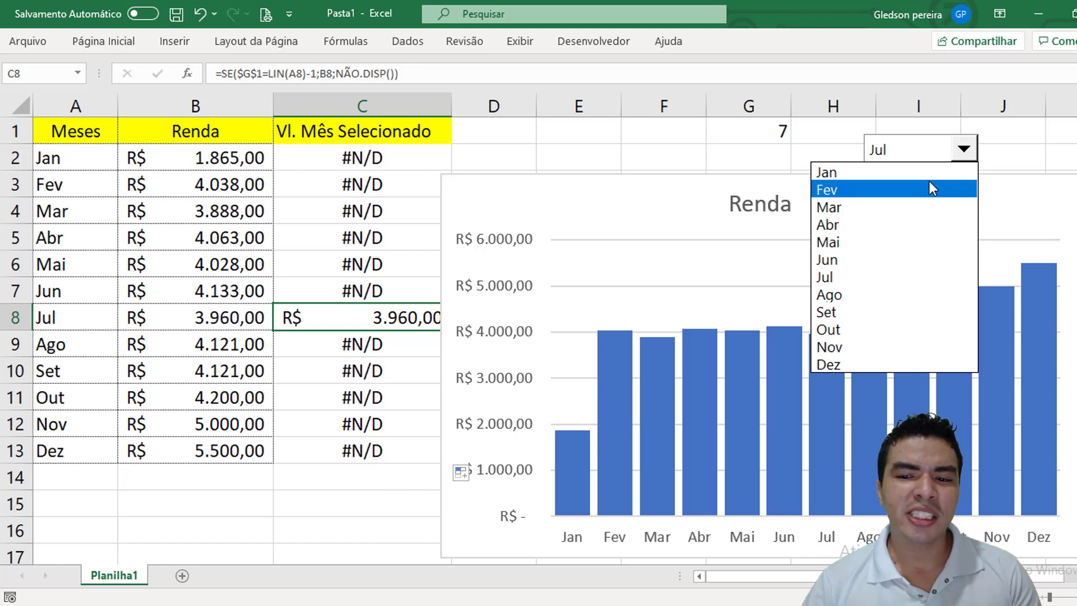
pyautogui.click(926, 177)
pyautogui.click(381, 158)
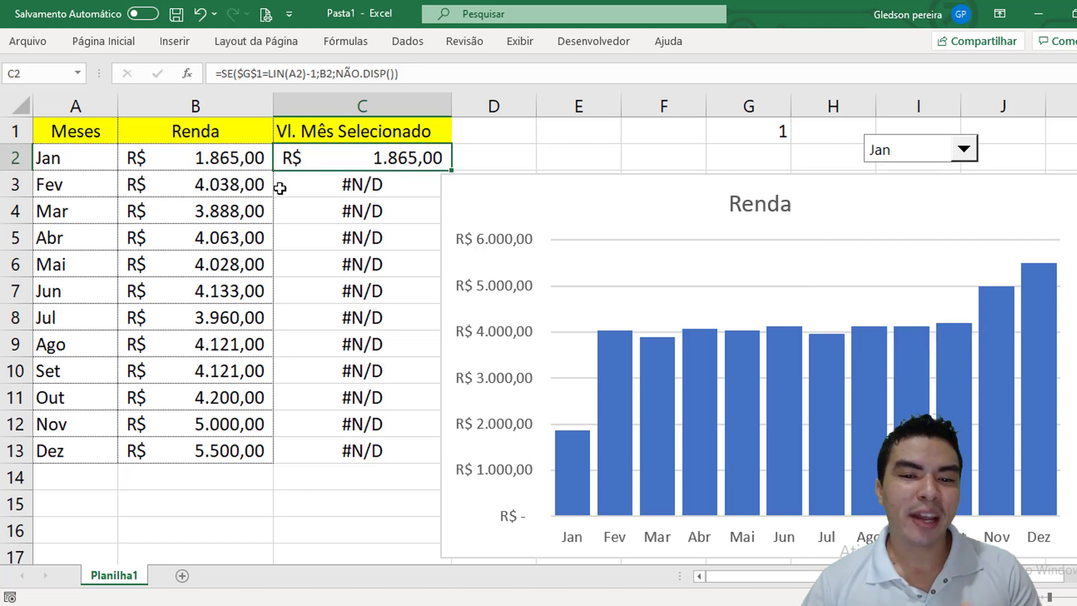
pyautogui.click(962, 156)
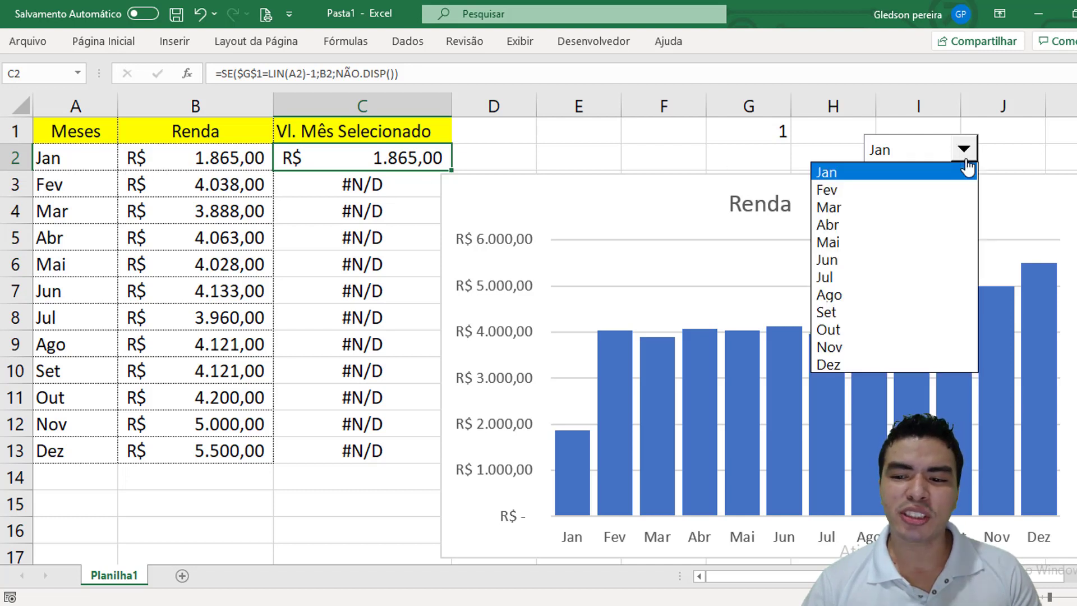
pyautogui.click(925, 209)
pyautogui.click(359, 210)
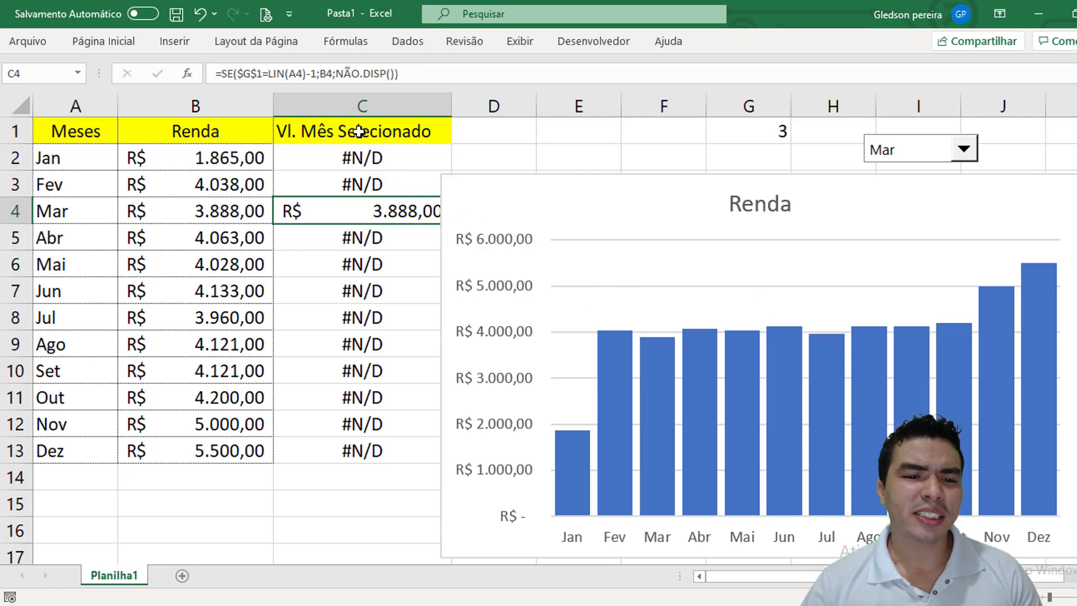
# Paste C1:C13 into the chart as the orange Vl. Mês Selecionado series and format it
pyautogui.moveTo(362, 131); pyautogui.dragTo(351, 449)
pyautogui.hotkey('ctrl', 'c')
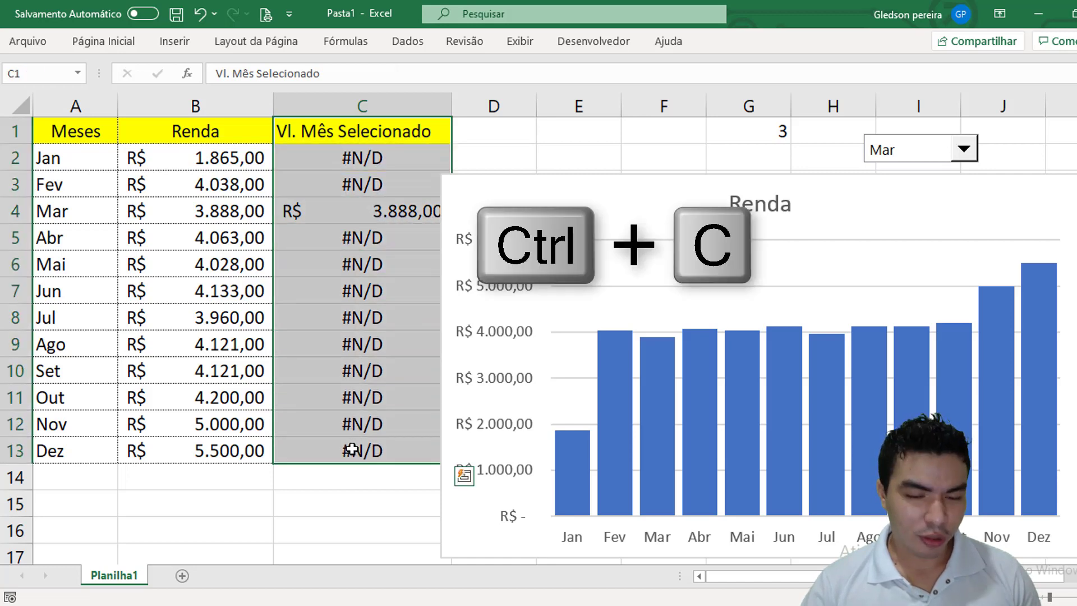
pyautogui.click(565, 210)
pyautogui.hotkey('ctrl', 'v')
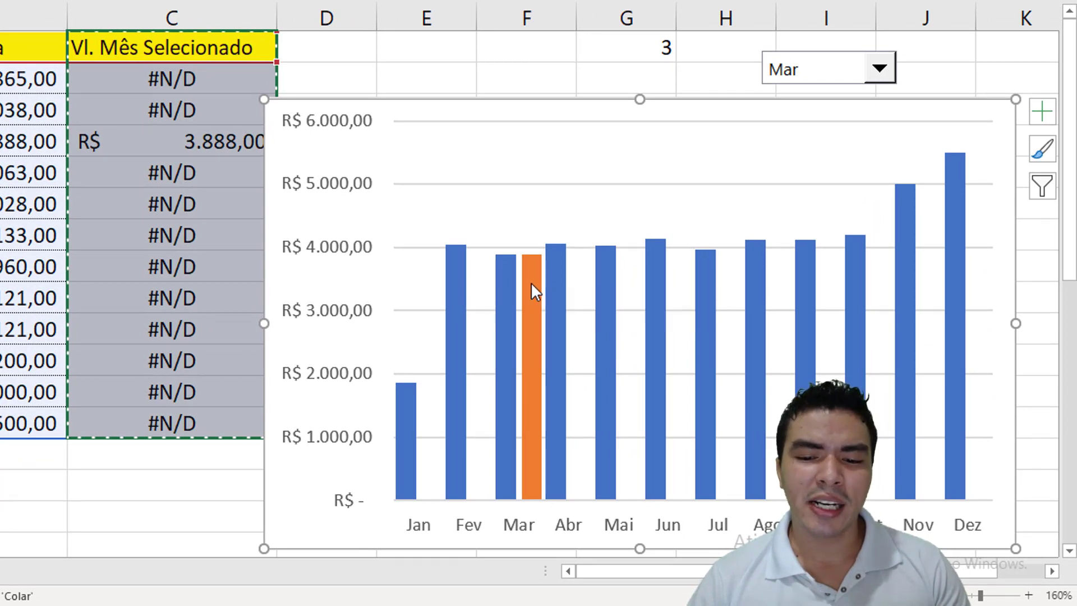
pyautogui.rightClick(532, 290)
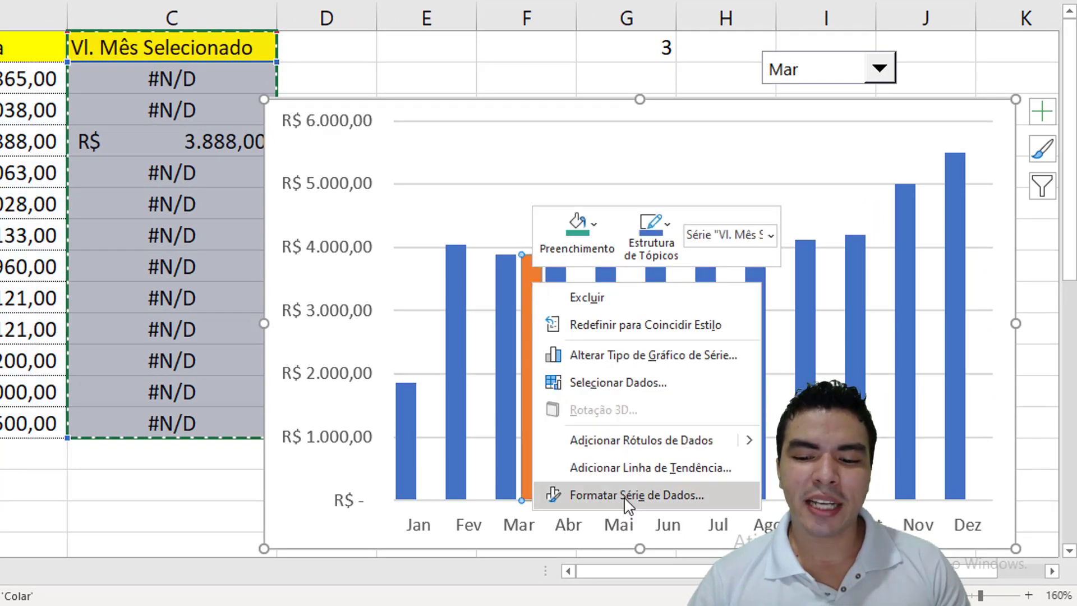
pyautogui.click(628, 494)
# Change Sobreposição de Séries from -27% to 100%
pyautogui.click(1010, 194)
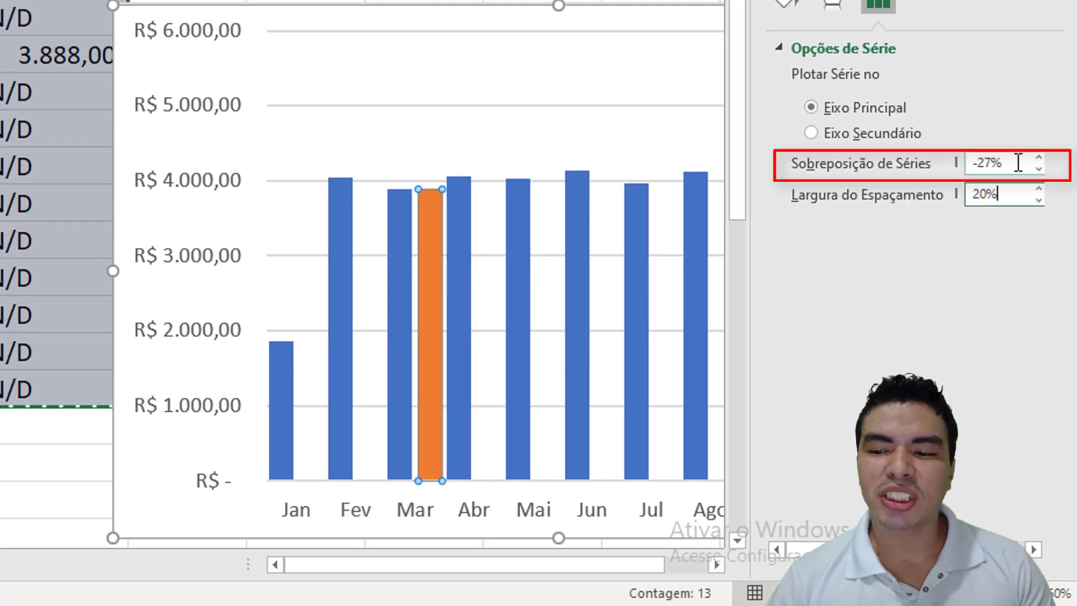
pyautogui.moveTo(1018, 163); pyautogui.dragTo(950, 163)
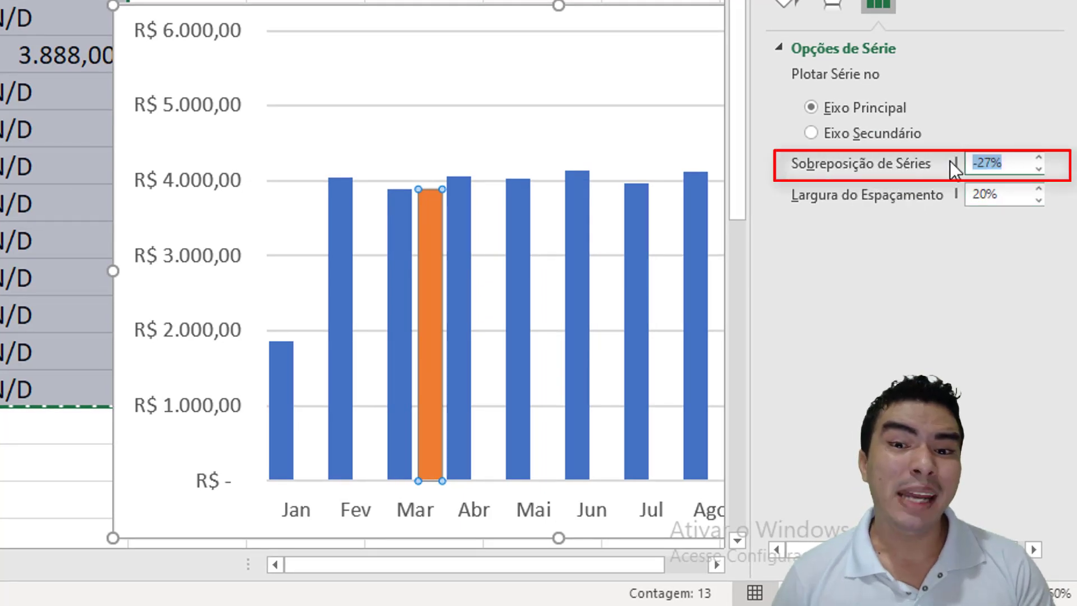
pyautogui.write('100')
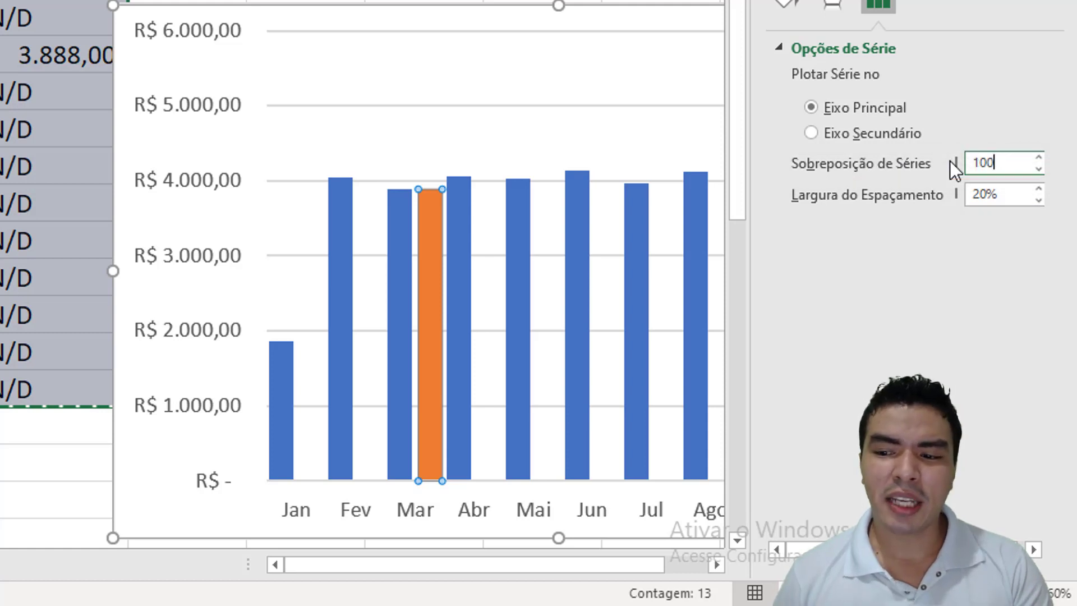
pyautogui.press('Return')
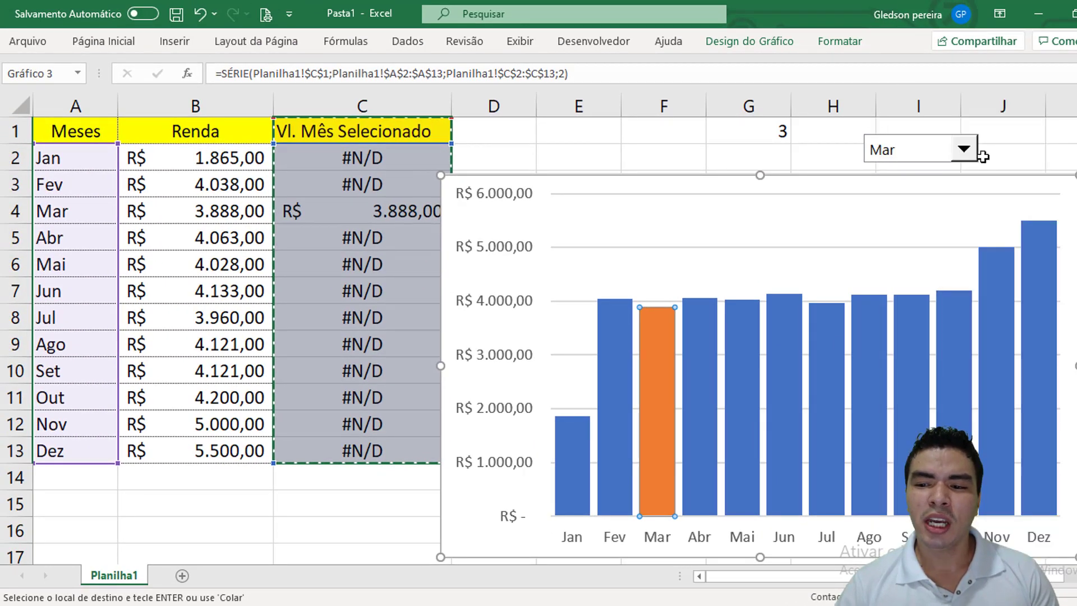
# Highlight Jun, then Set, from the month combo box so G1 shows 9, and deselect the chart
pyautogui.click(965, 152)
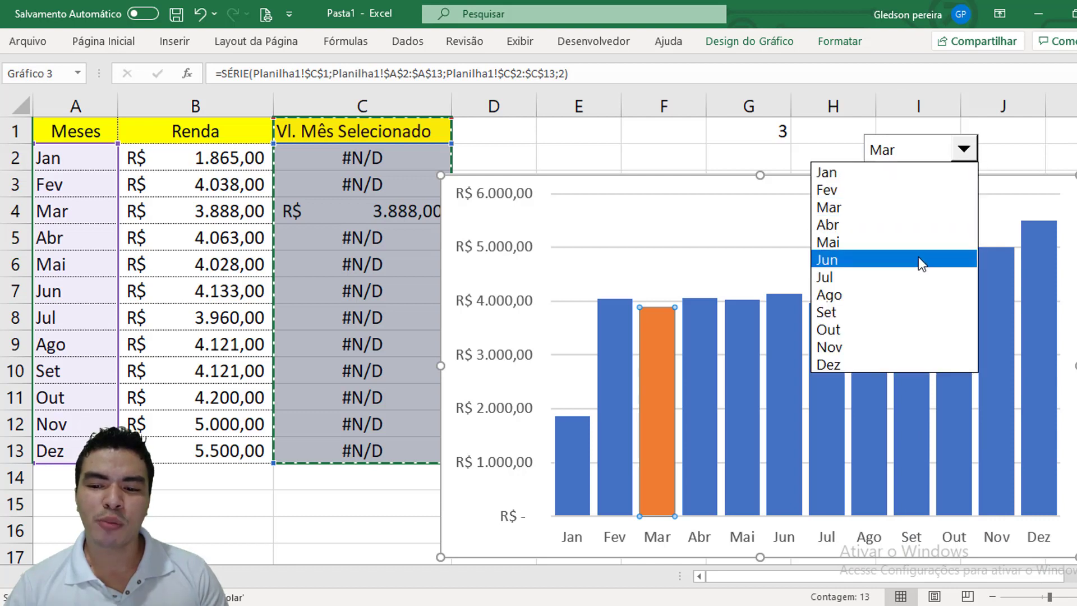
pyautogui.click(918, 258)
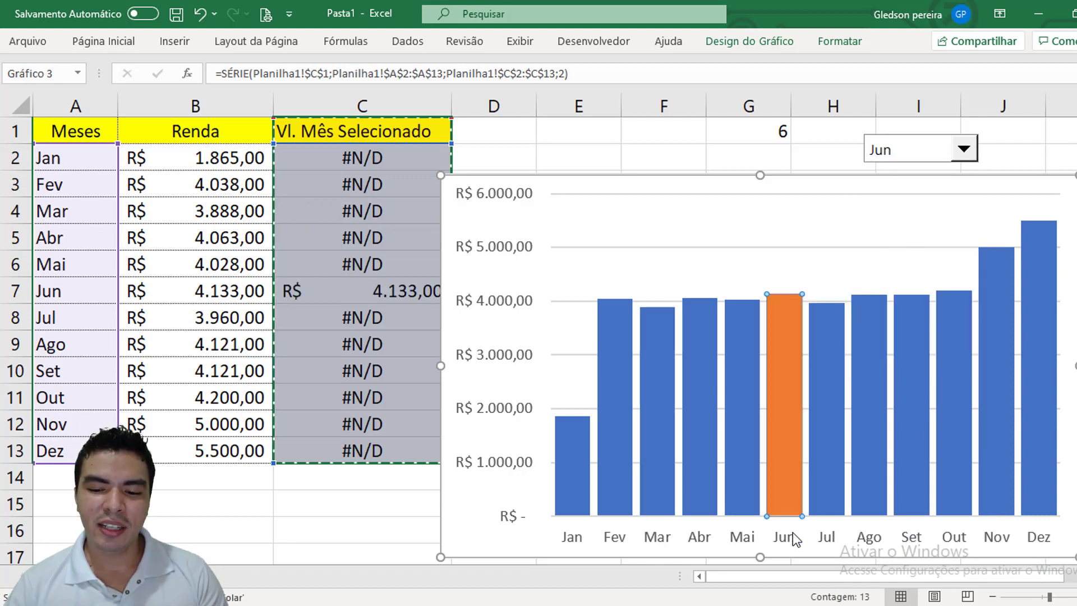
pyautogui.click(965, 150)
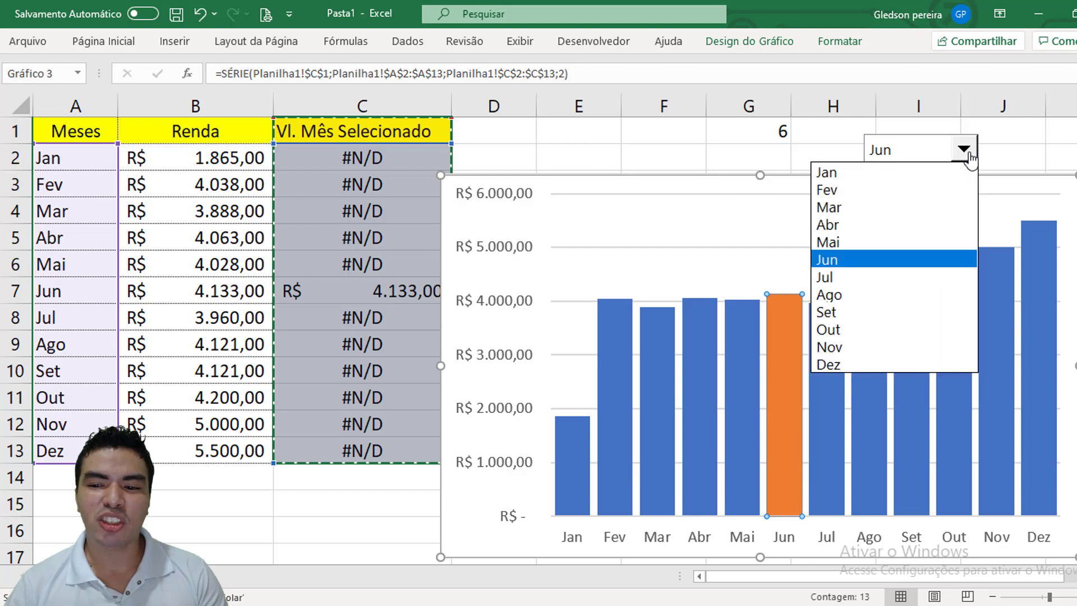
pyautogui.click(897, 323)
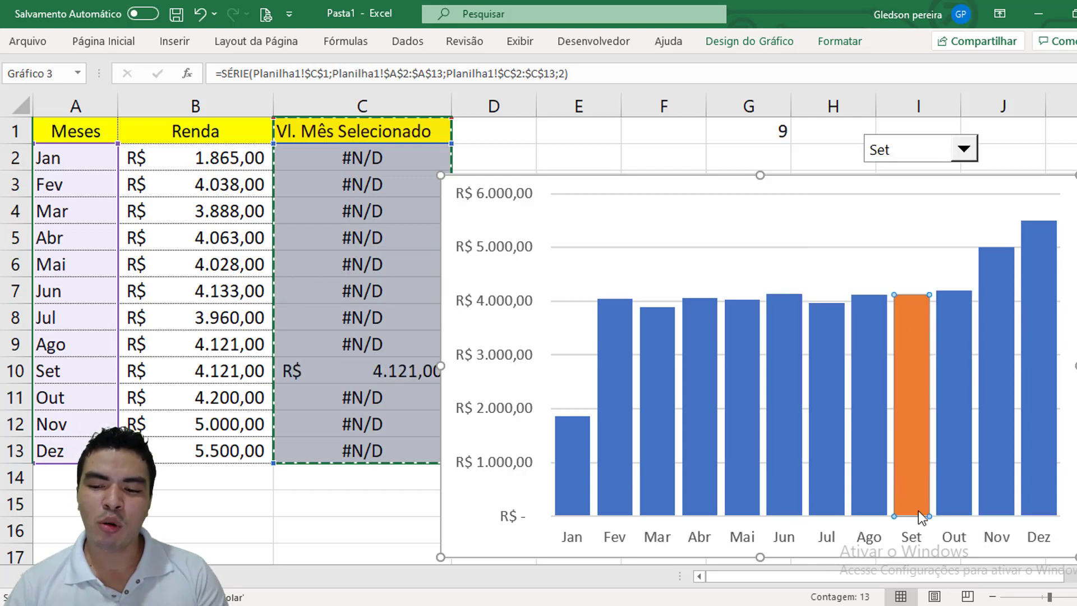
pyautogui.moveTo(911, 429)
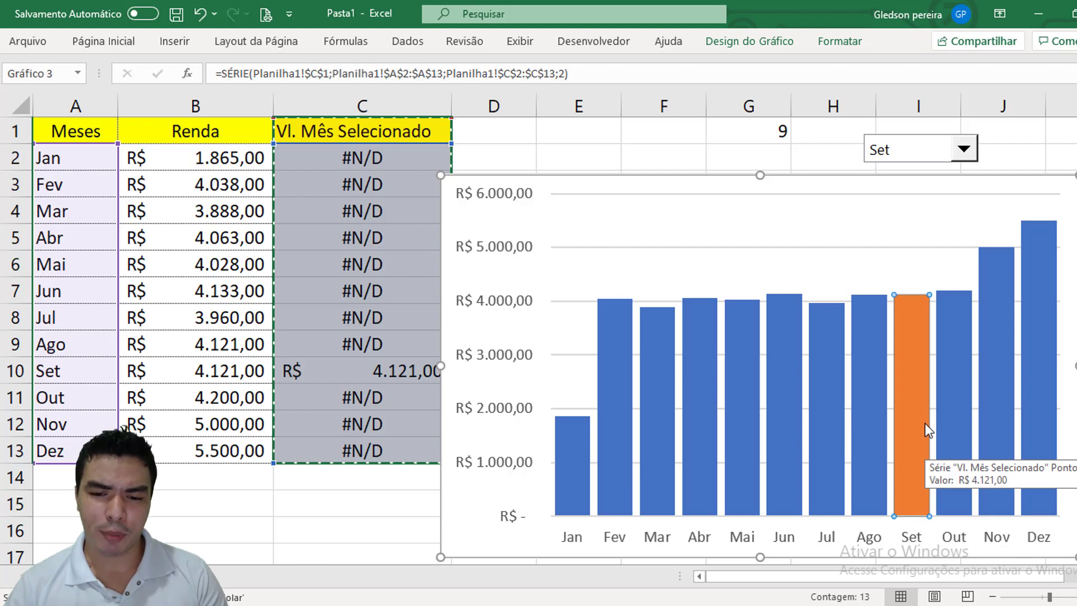
pyautogui.press('Escape')
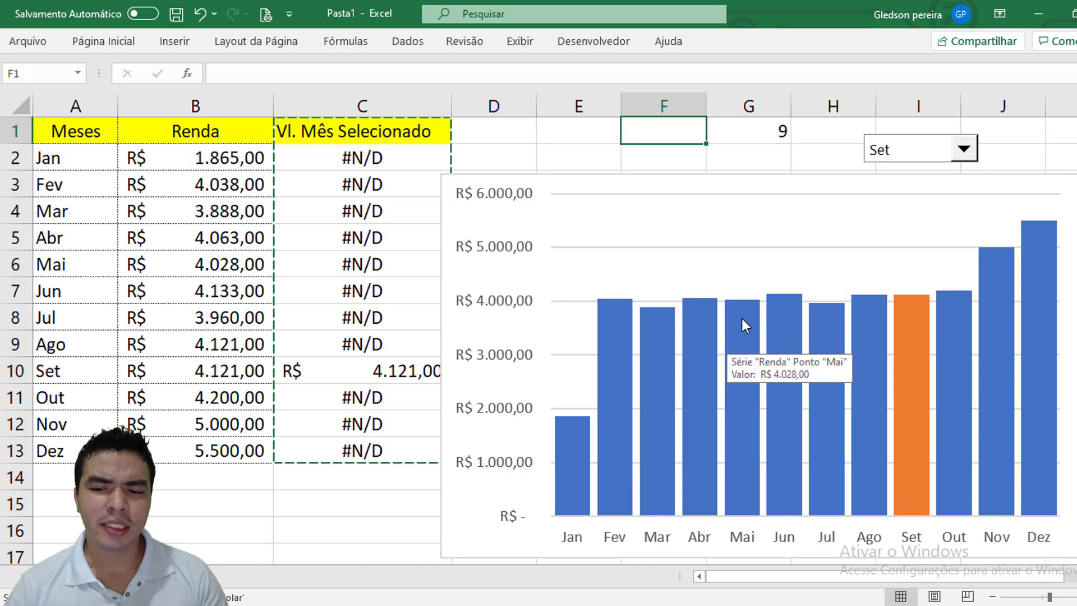
# Add data labels showing each month's income to the Renda bars, then select the labels
pyautogui.click(741, 318)
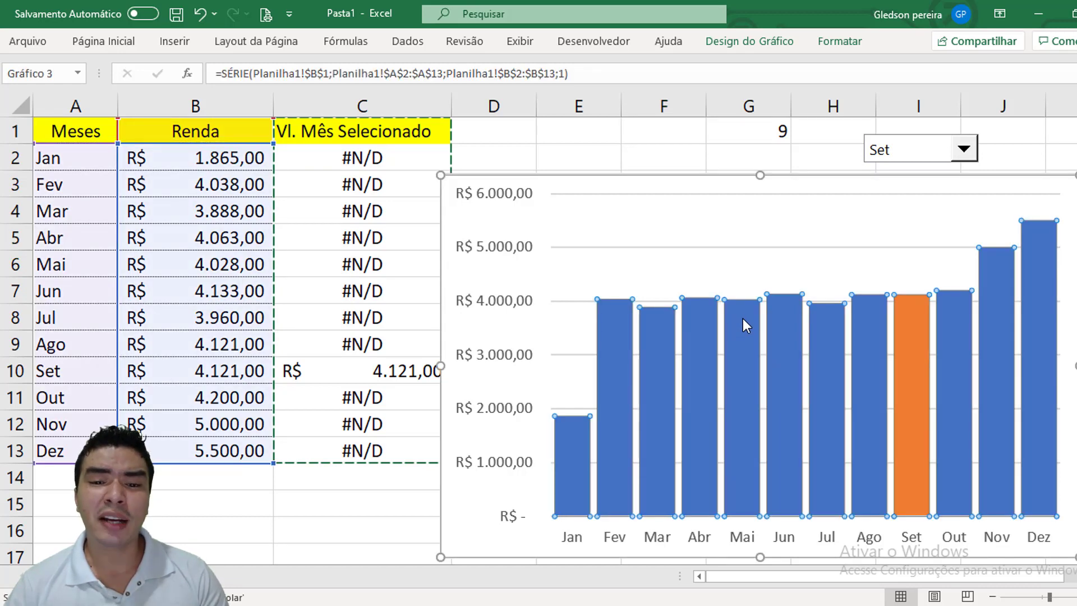
pyautogui.rightClick(742, 318)
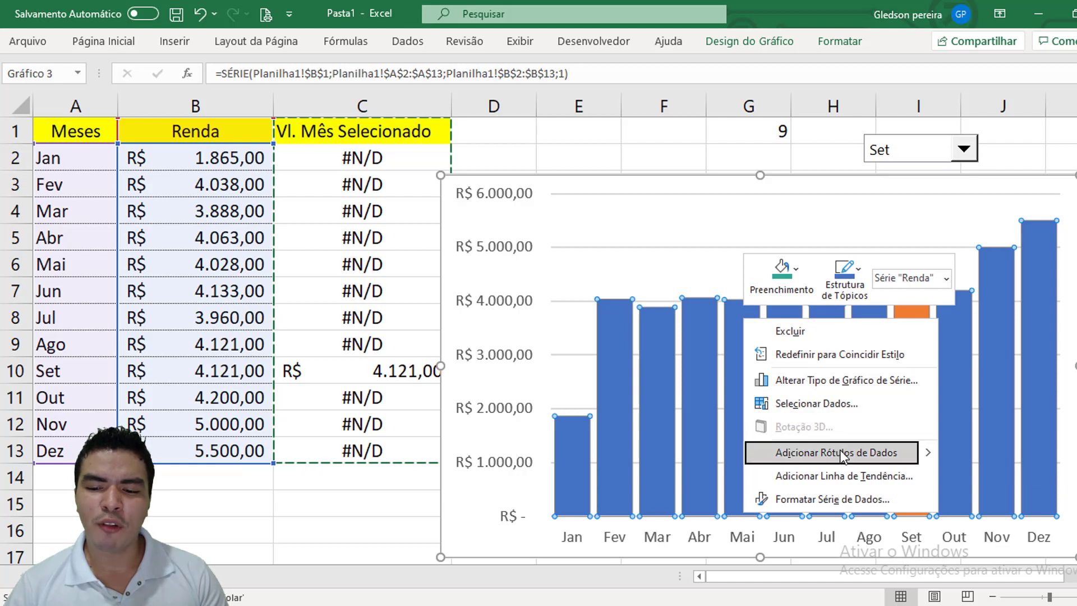
pyautogui.click(854, 452)
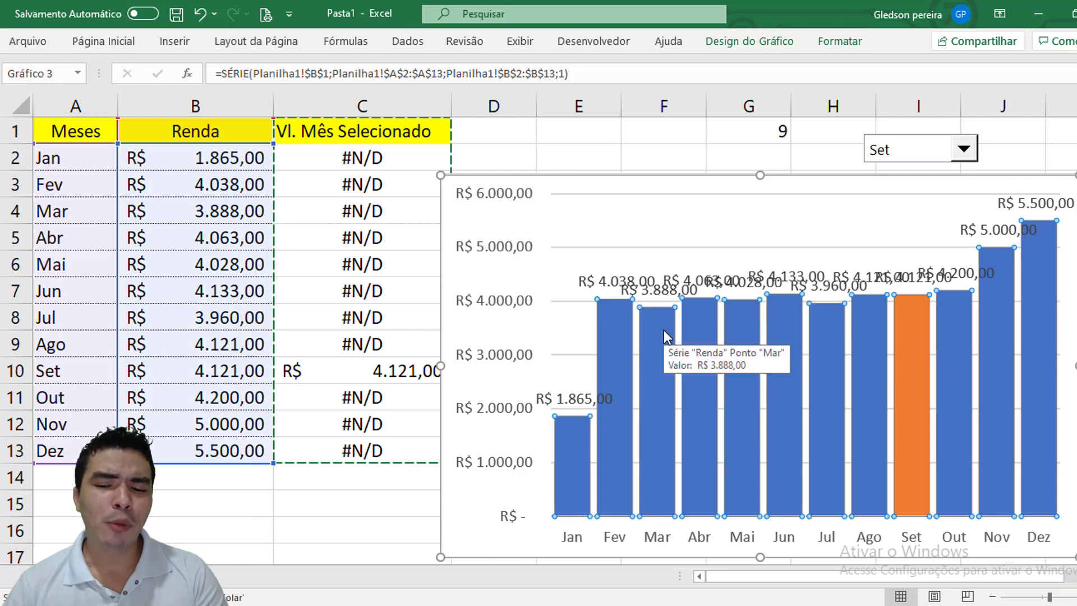
pyautogui.click(582, 398)
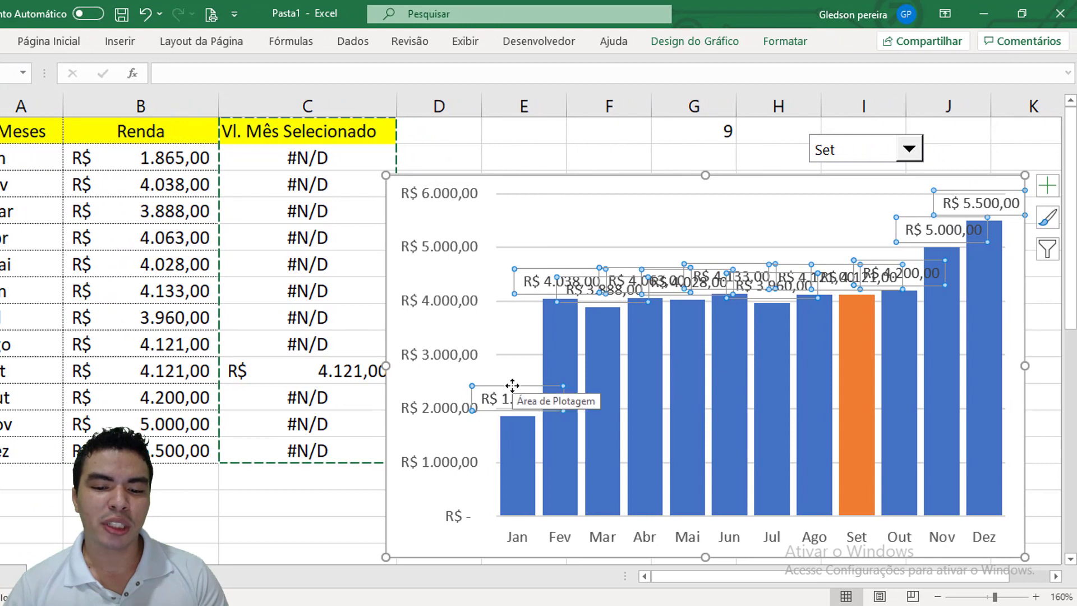
# Set the data labels' text direction to 270° in Formatar Rótulos de Dados alignment
pyautogui.rightClick(512, 386)
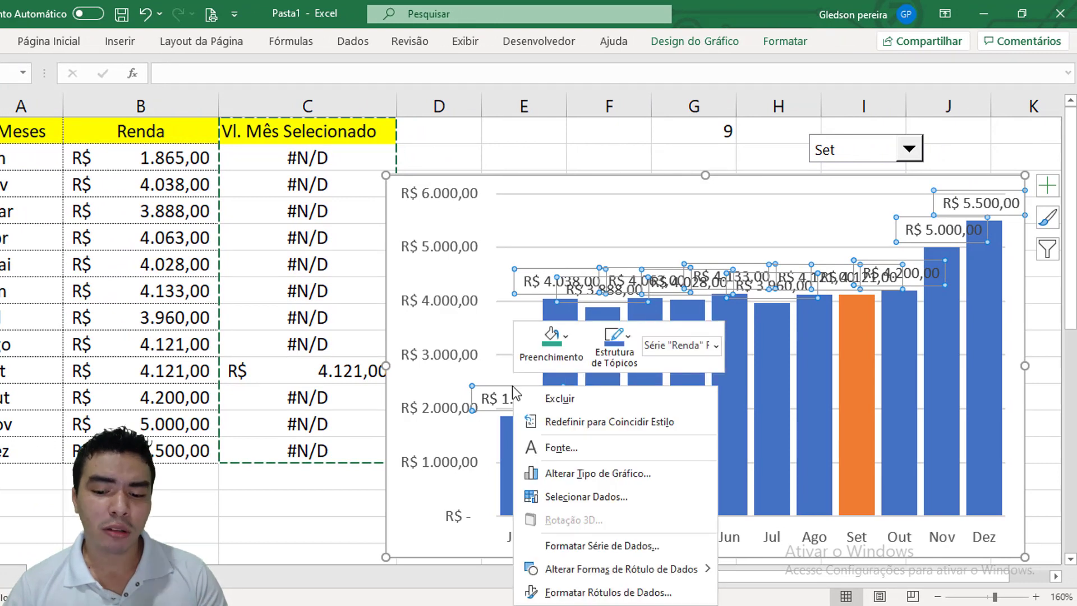
pyautogui.click(632, 595)
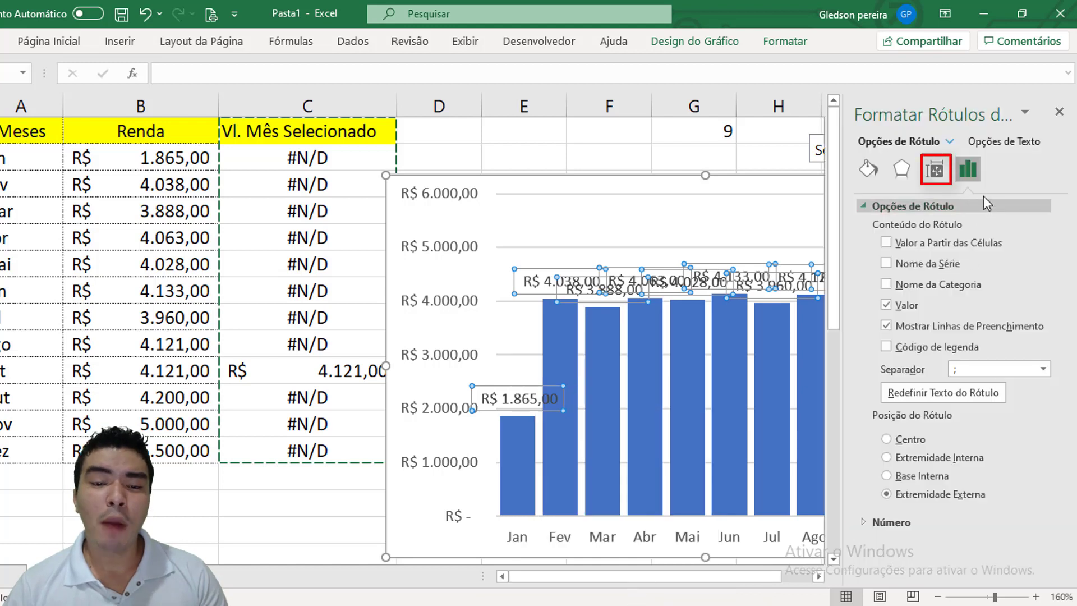
pyautogui.click(935, 170)
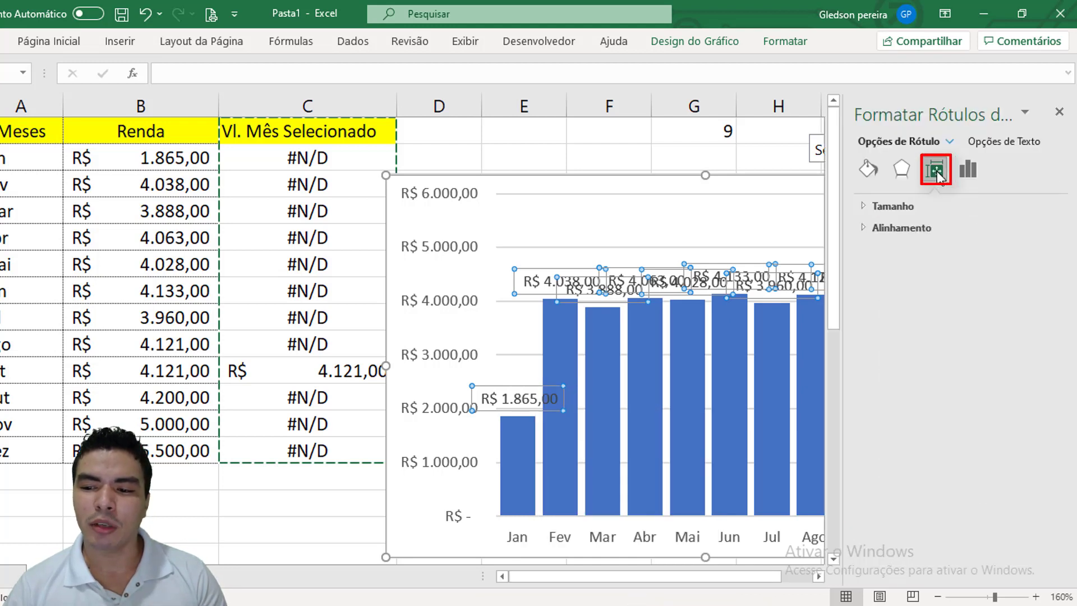
pyautogui.click(864, 227)
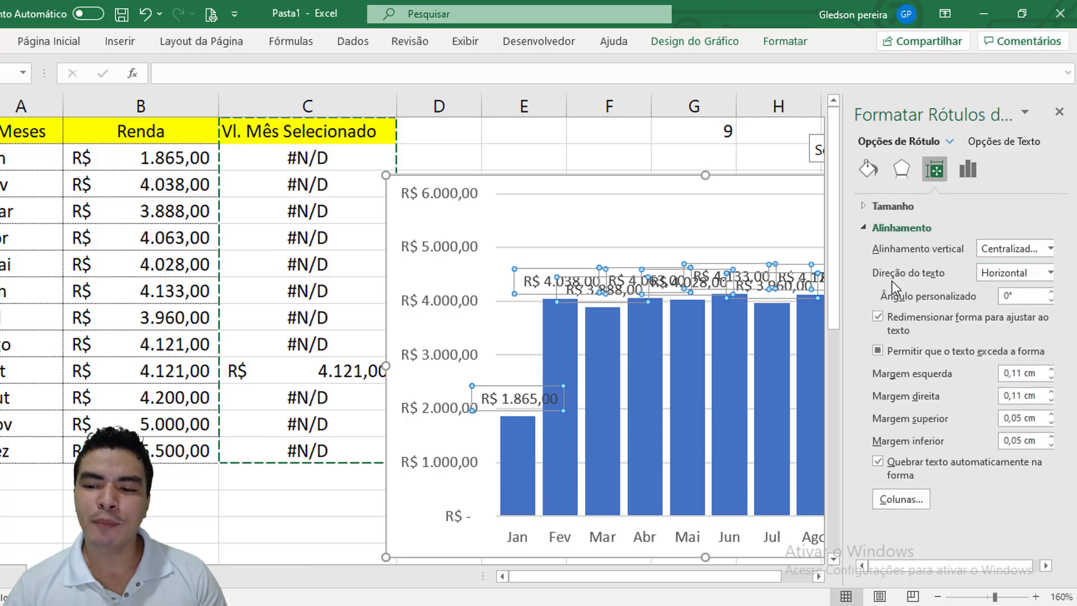
pyautogui.click(1028, 273)
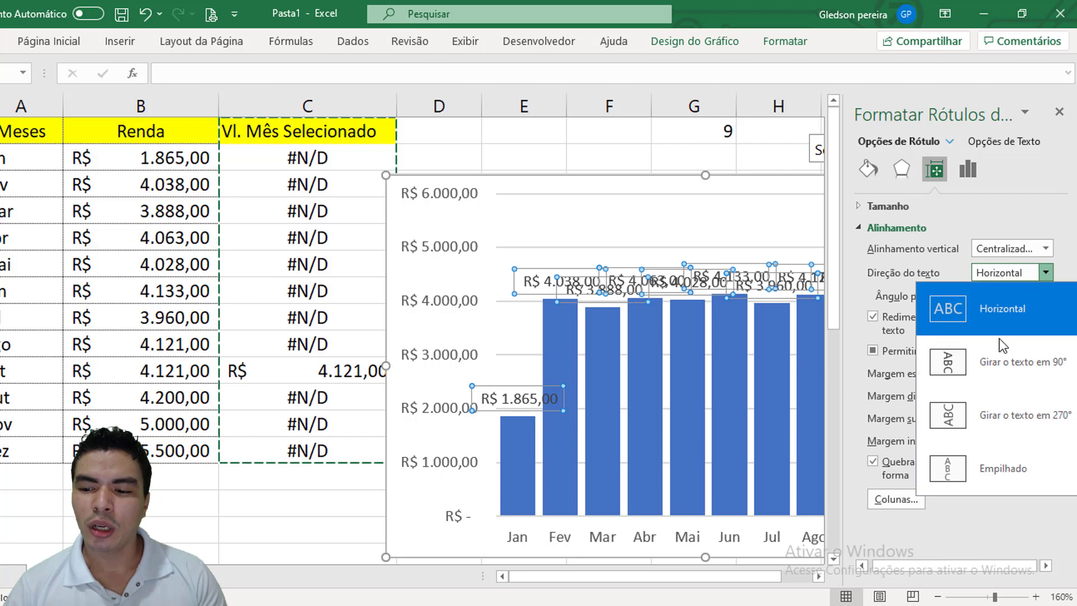
pyautogui.click(1025, 417)
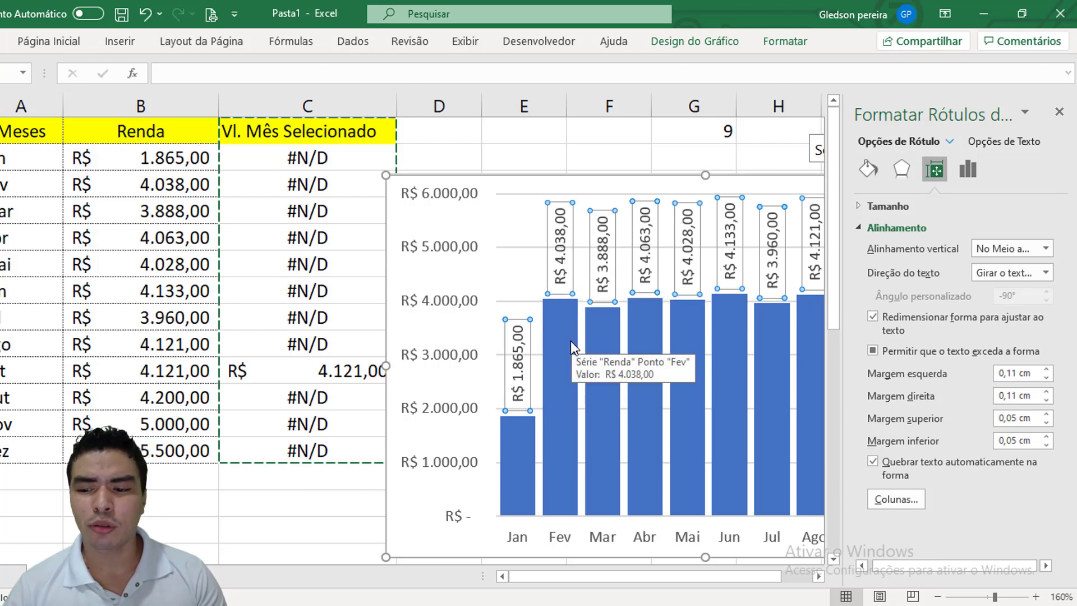
# Position the data labels at Extremidade Interna, inside the top end of each bar
pyautogui.click(969, 171)
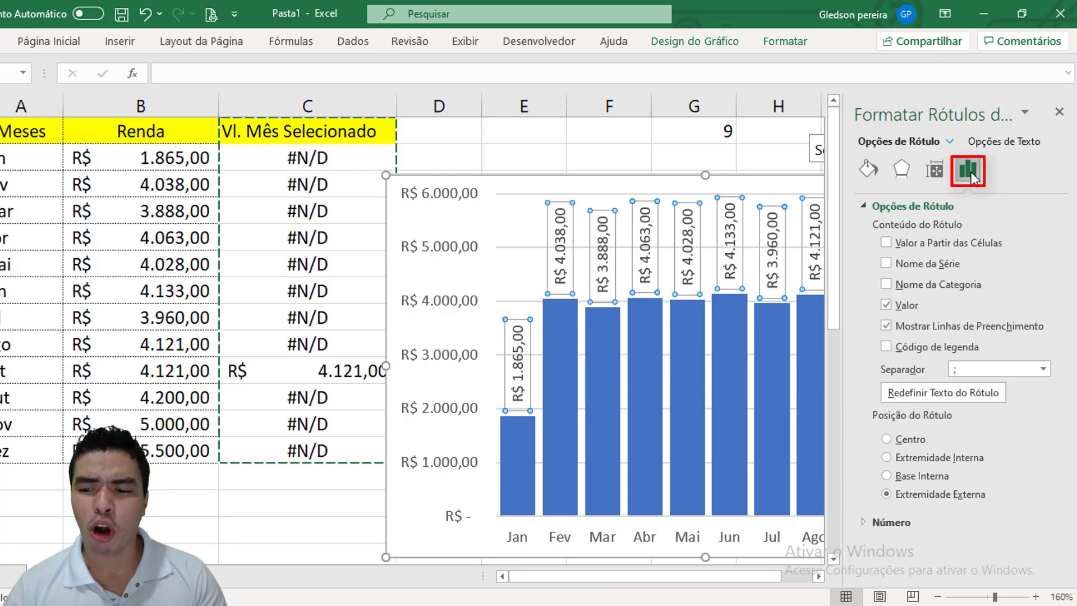
pyautogui.click(886, 440)
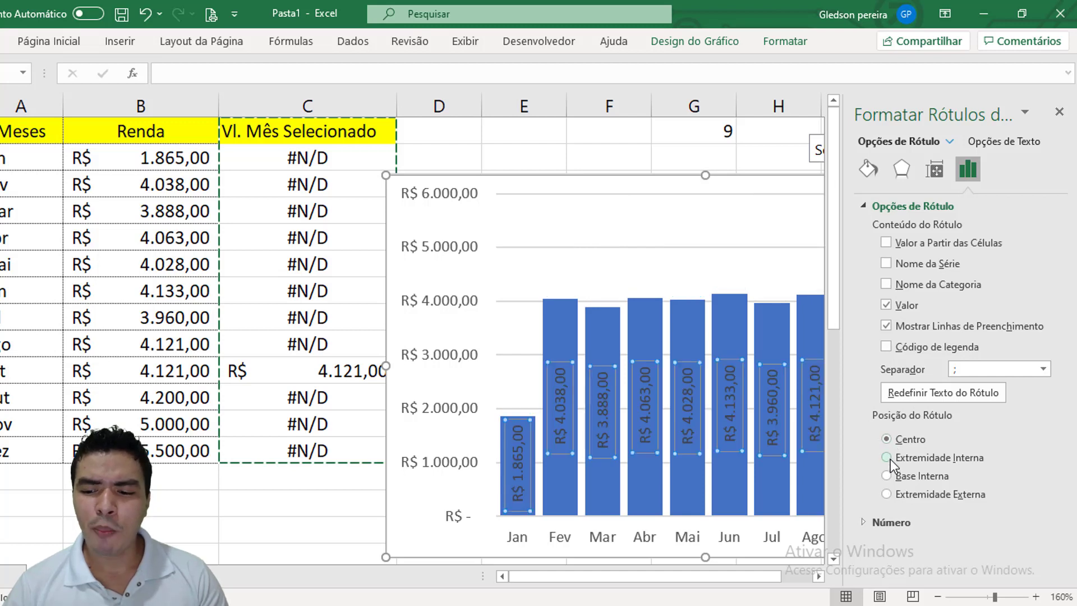
pyautogui.click(886, 458)
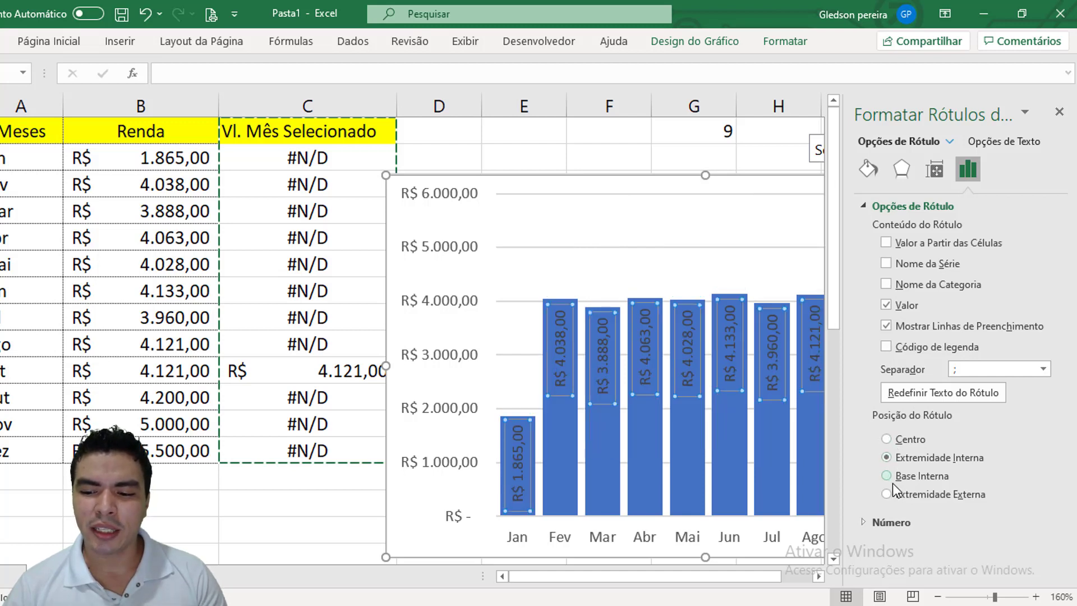
pyautogui.click(887, 476)
pyautogui.click(889, 494)
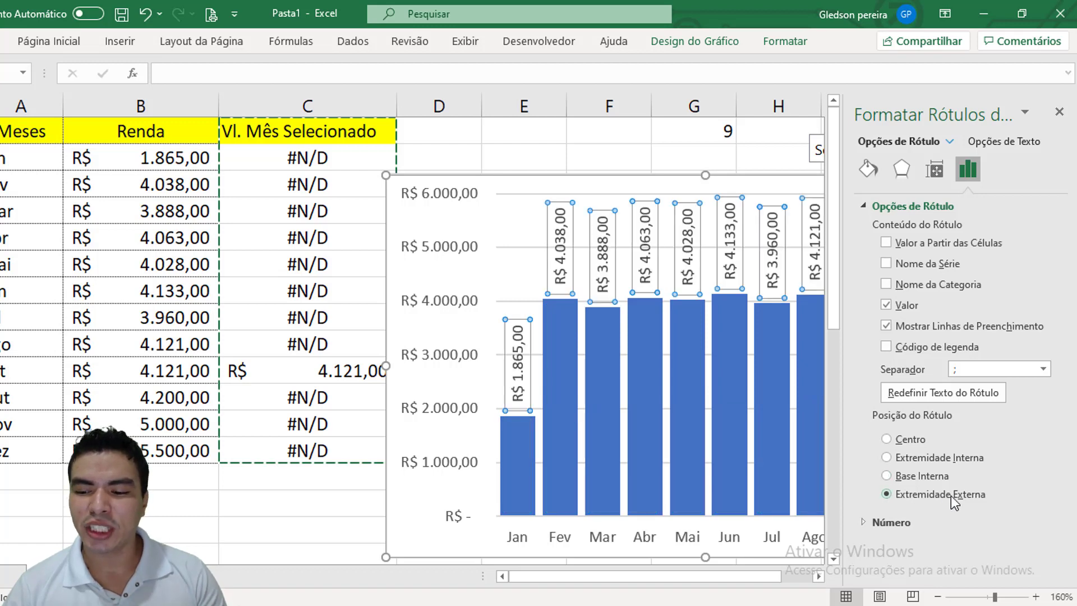
pyautogui.click(887, 457)
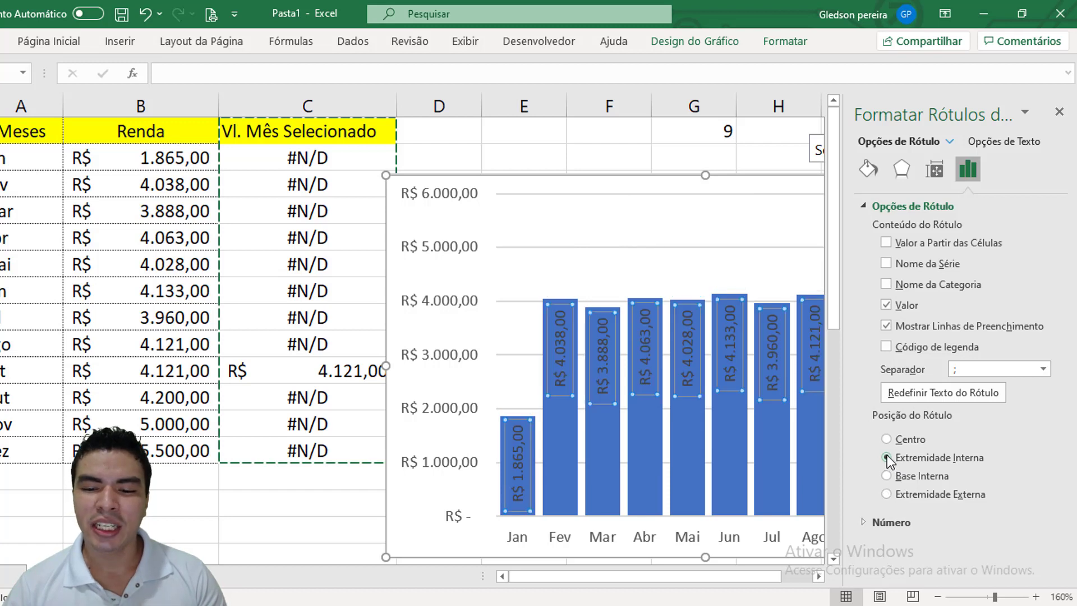
# Close the label formatting pane and highlight Mai, then Ago, so G1 shows 8
pyautogui.click(1059, 112)
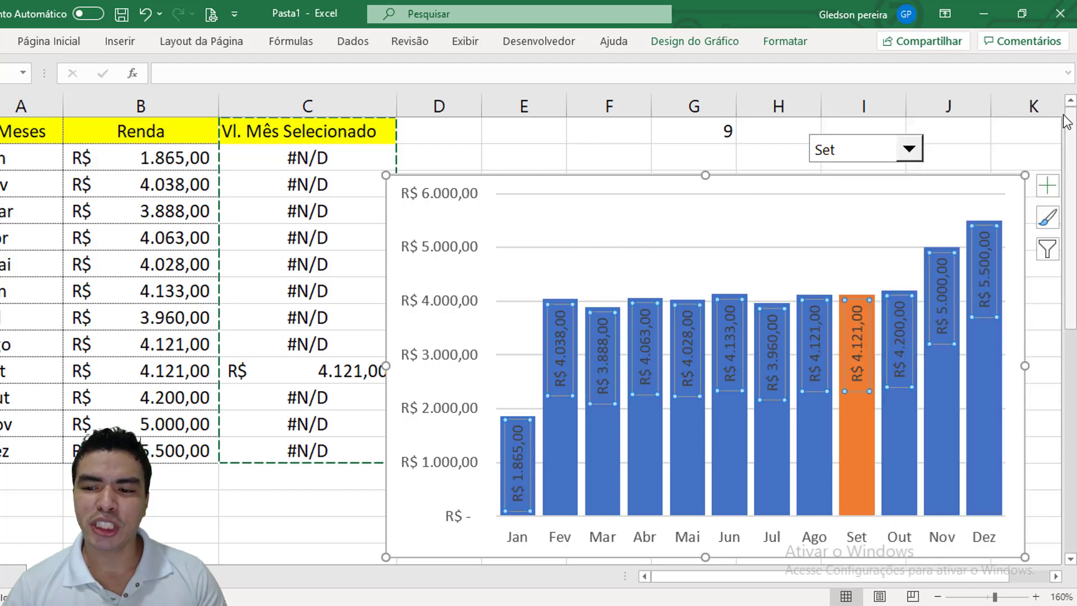
pyautogui.click(908, 149)
pyautogui.click(875, 246)
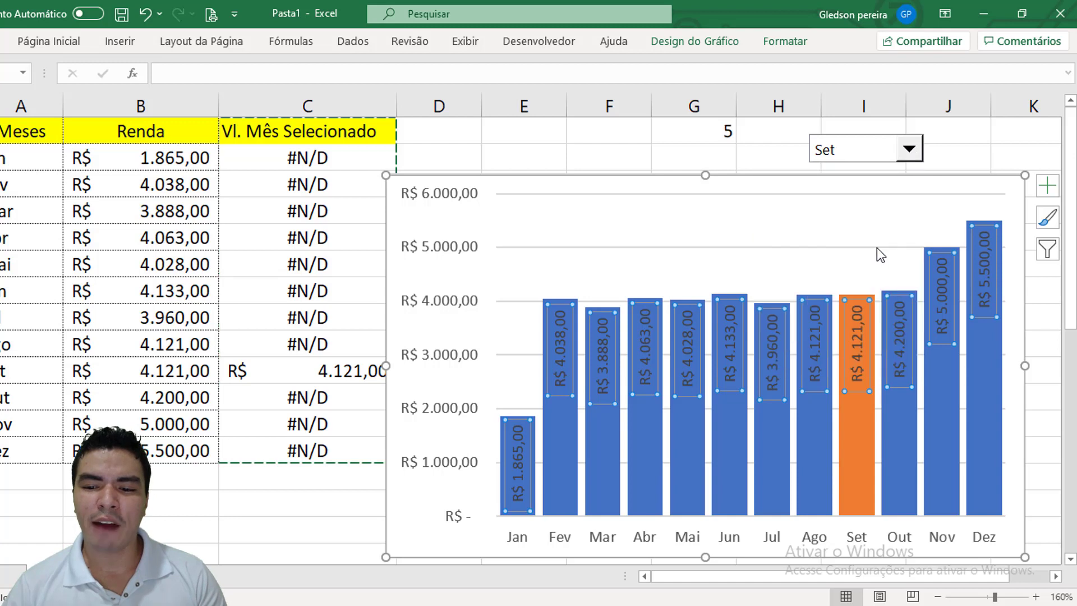
pyautogui.click(909, 149)
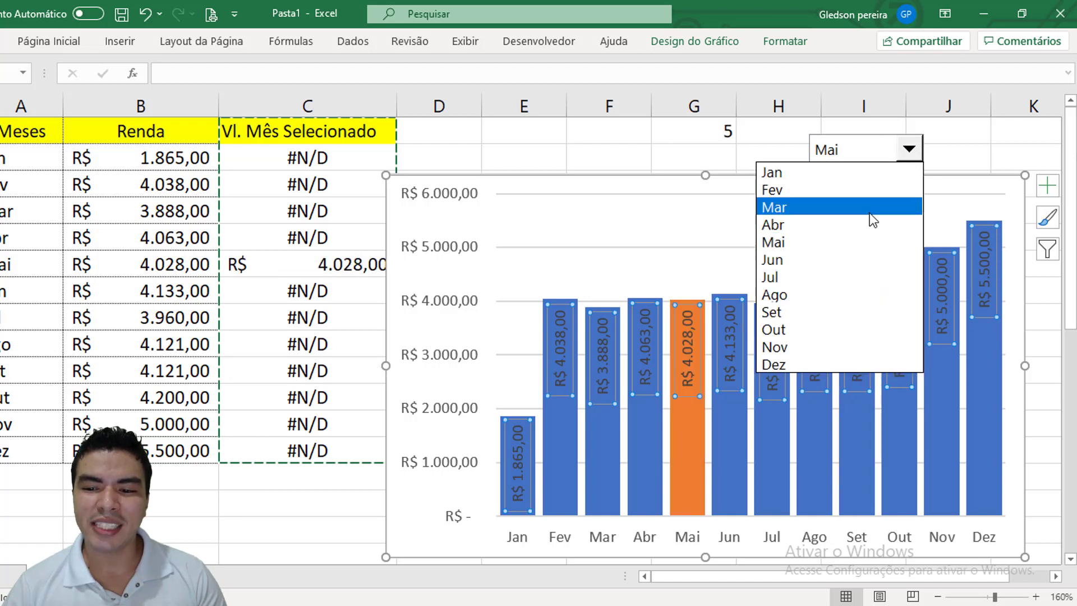
pyautogui.click(847, 293)
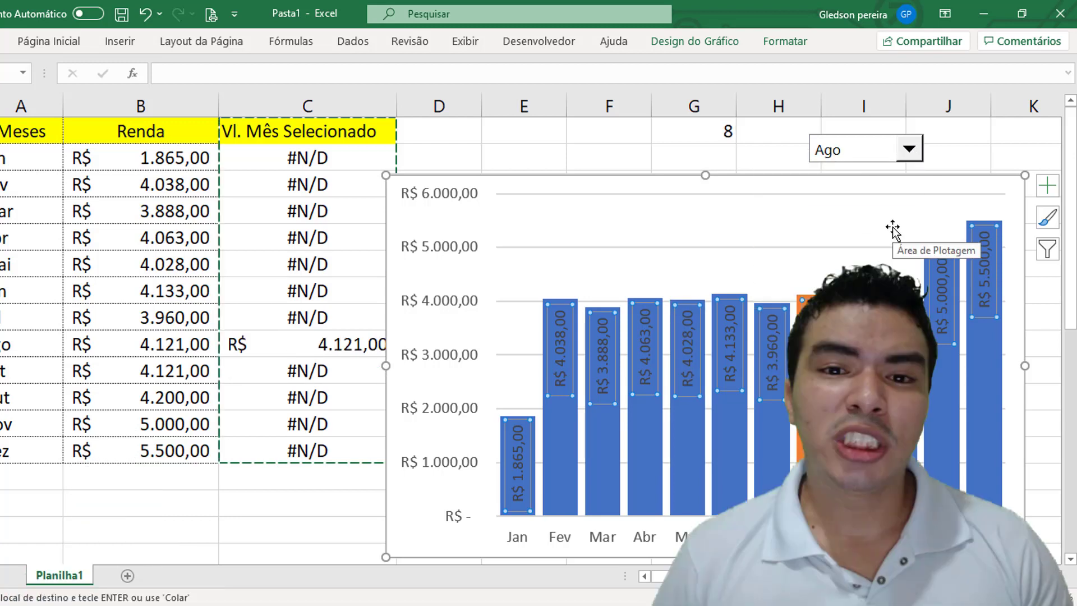